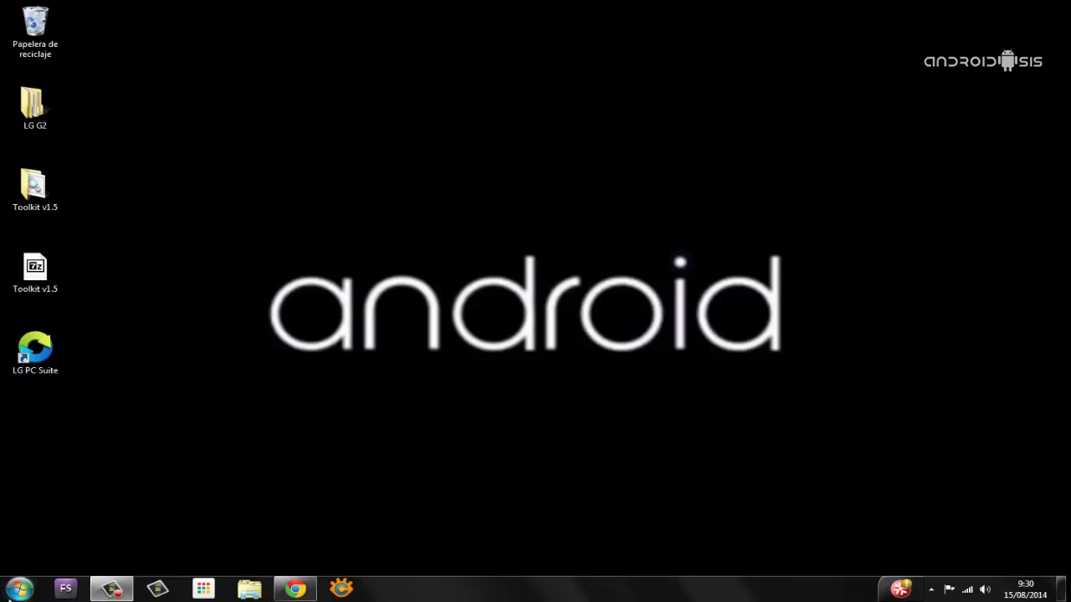
Step: Open the connected phone to view its files and go into its internal storage, Almacenamiento interno
click(18, 589)
click(249, 419)
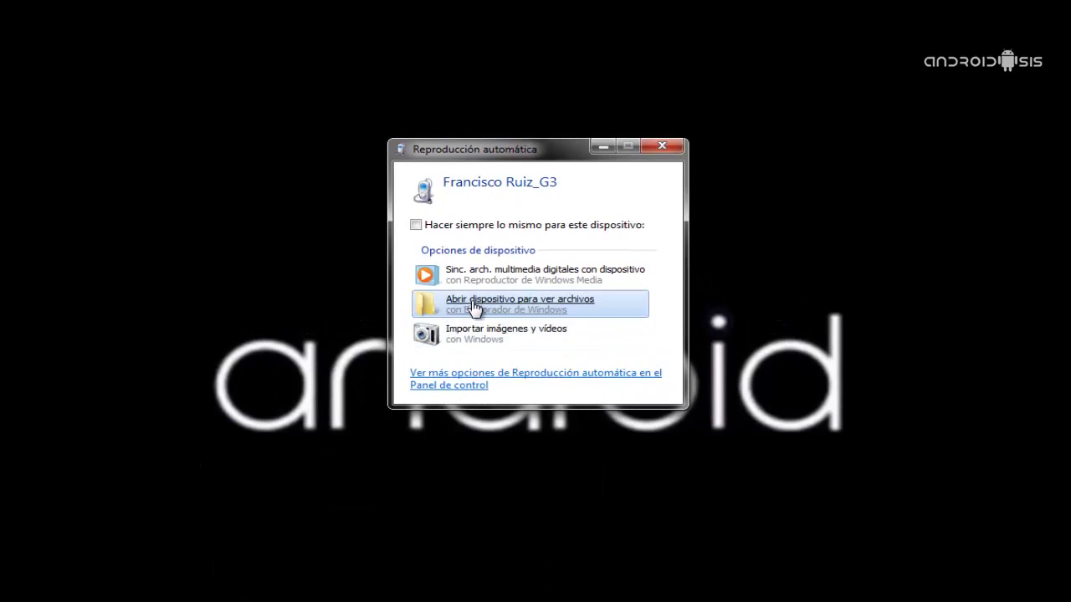
click(472, 305)
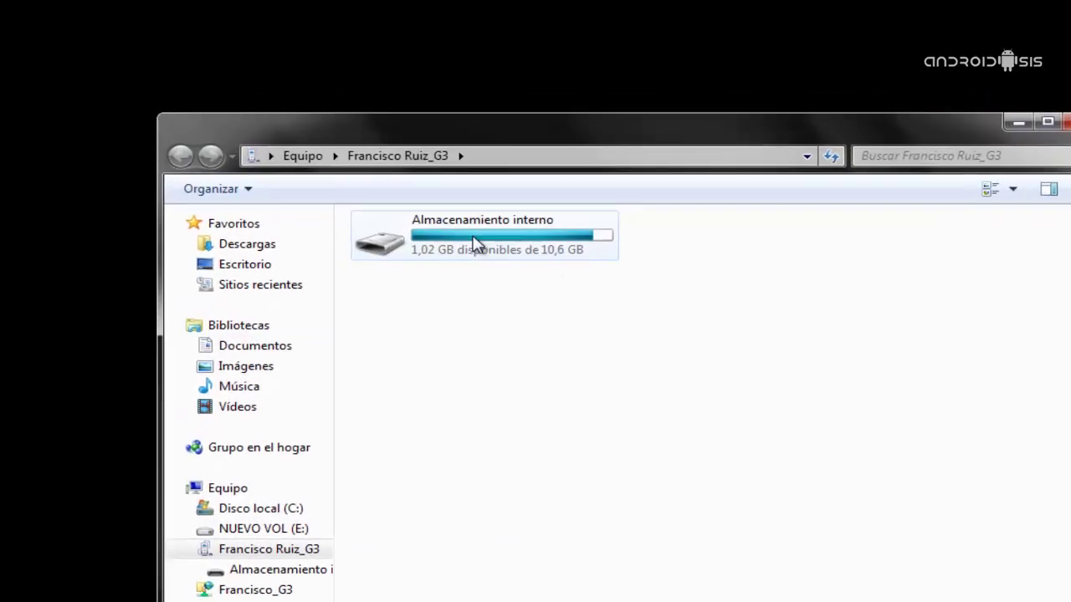
double_click(440, 207)
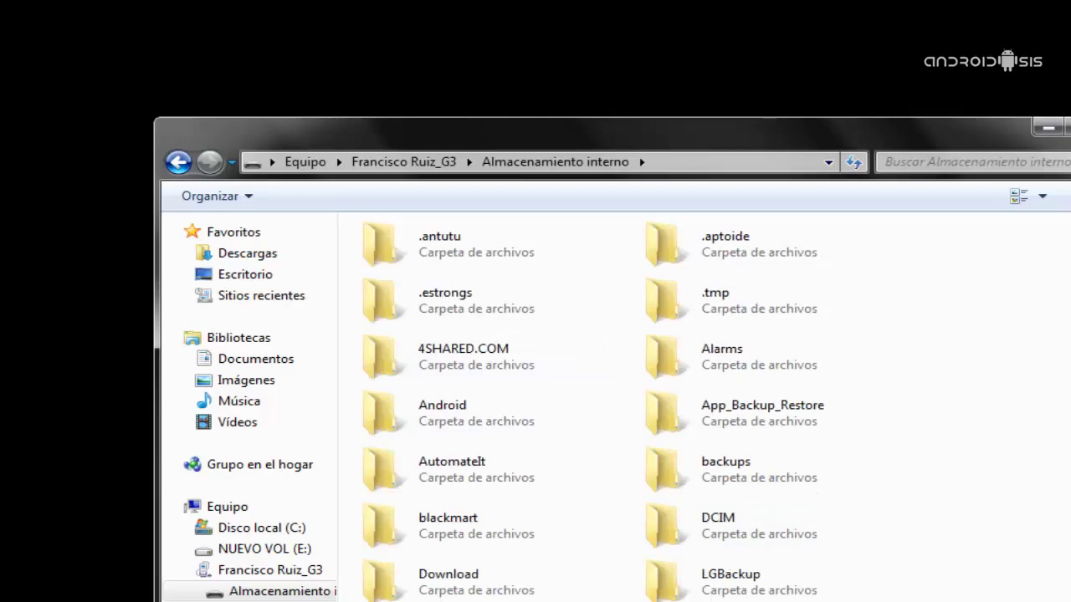
Step: Go to the WhatsApp Images folder inside the Media folder of the phone's WhatsApp folder
text(Sygic)
scroll(1070, 564, down, 10)
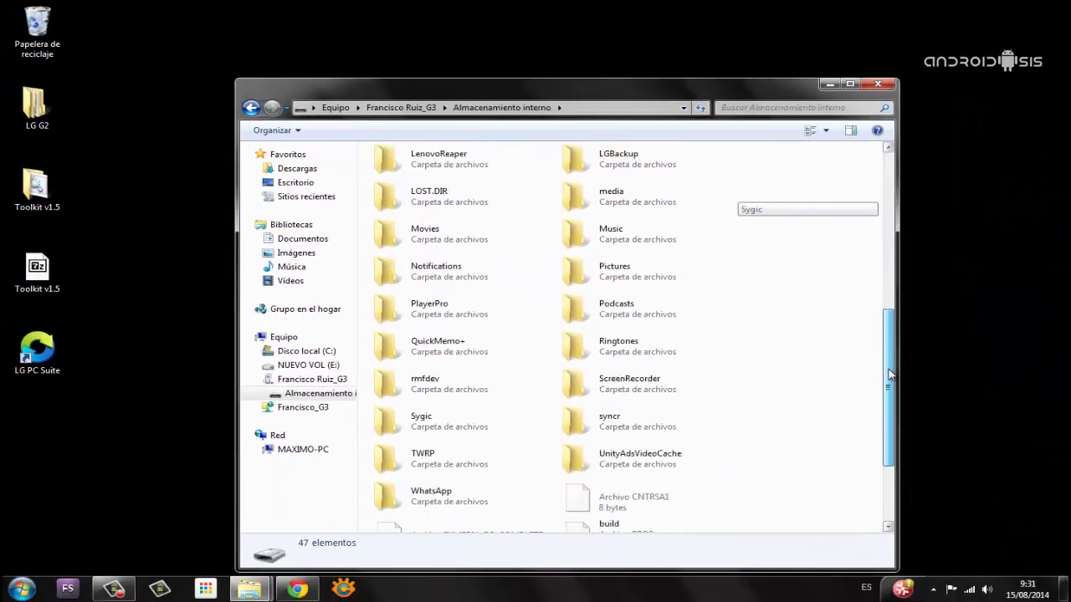
drag(889, 374, 890, 419)
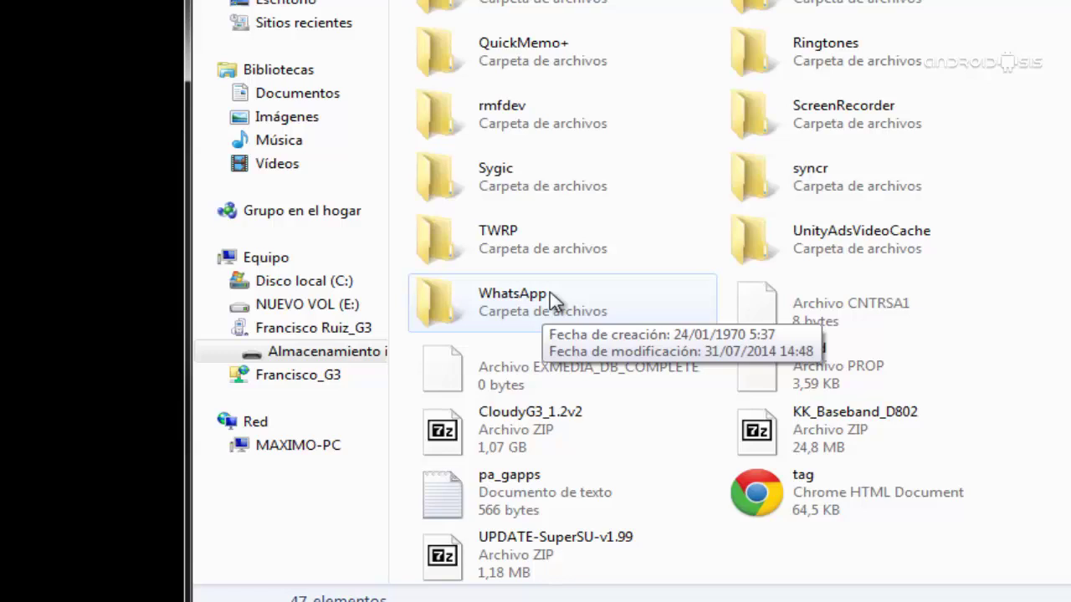
drag(552, 300, 720, 405)
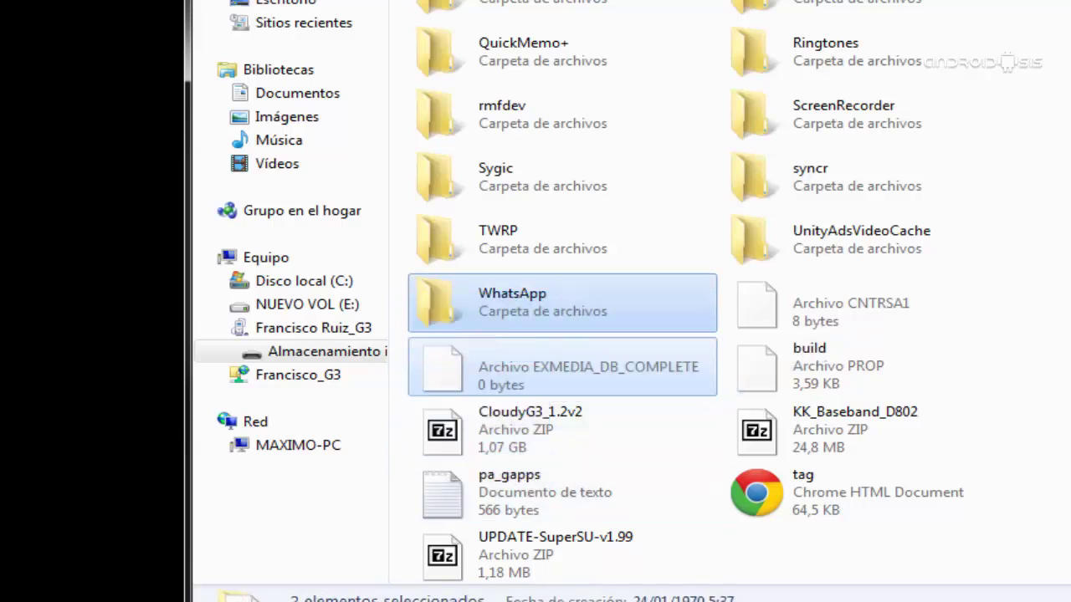
click(736, 397)
click(522, 299)
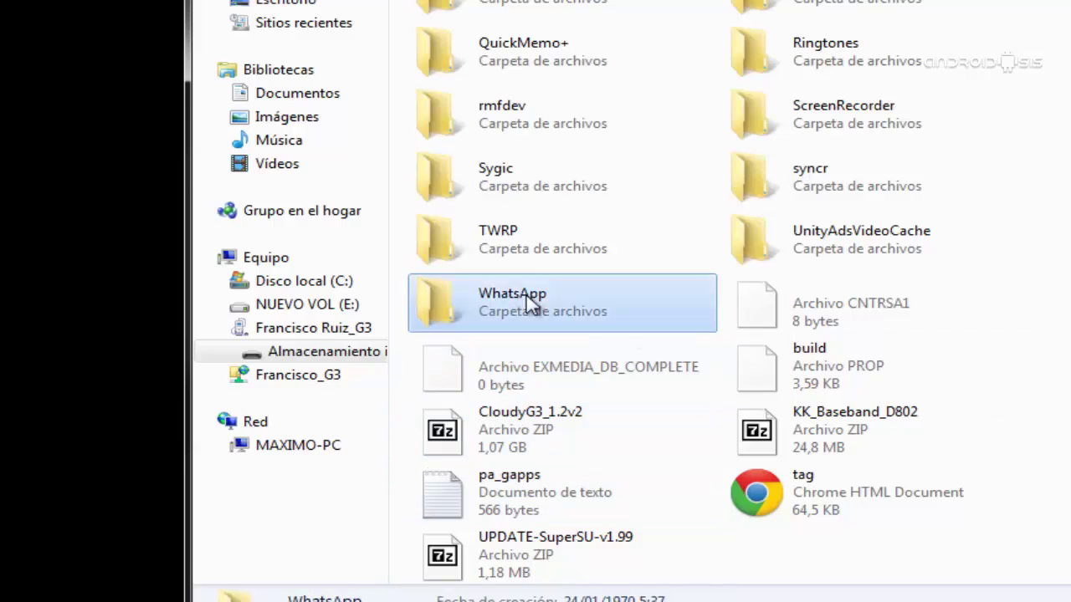
drag(0, 485, 610, 330)
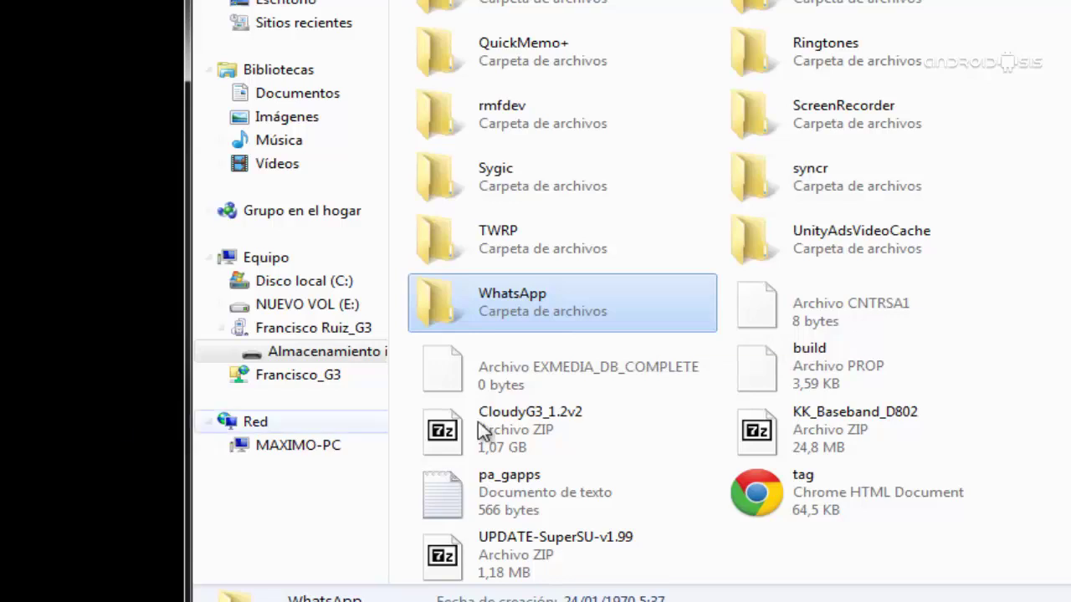
double_click(506, 292)
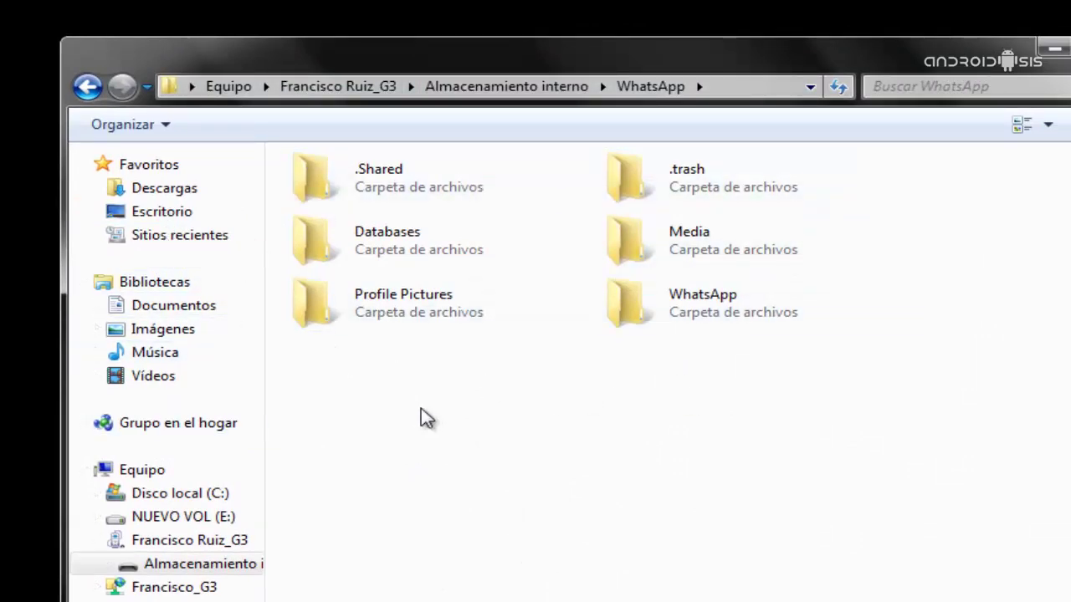
double_click(697, 255)
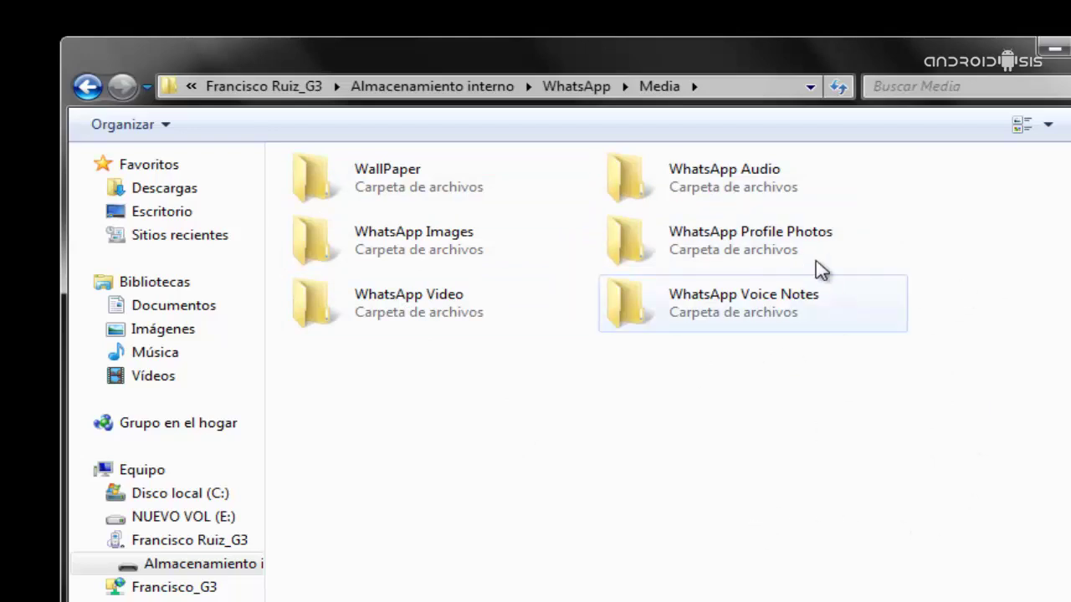
double_click(458, 253)
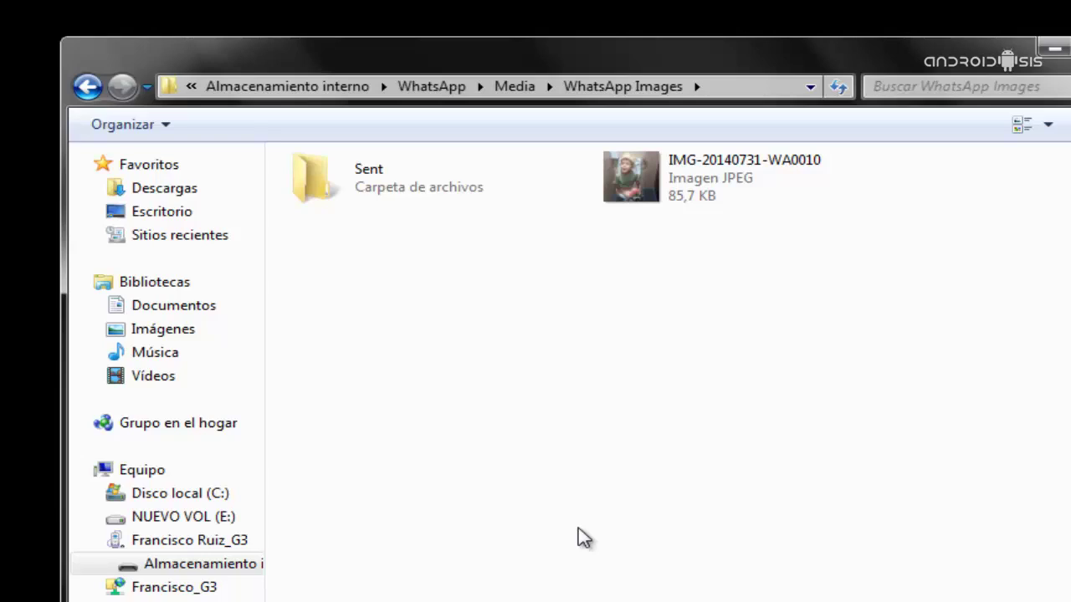
Step: Permanently delete the image IMG-20140731-WA0010 from the WhatsApp Images folder
mouse_move(684, 166)
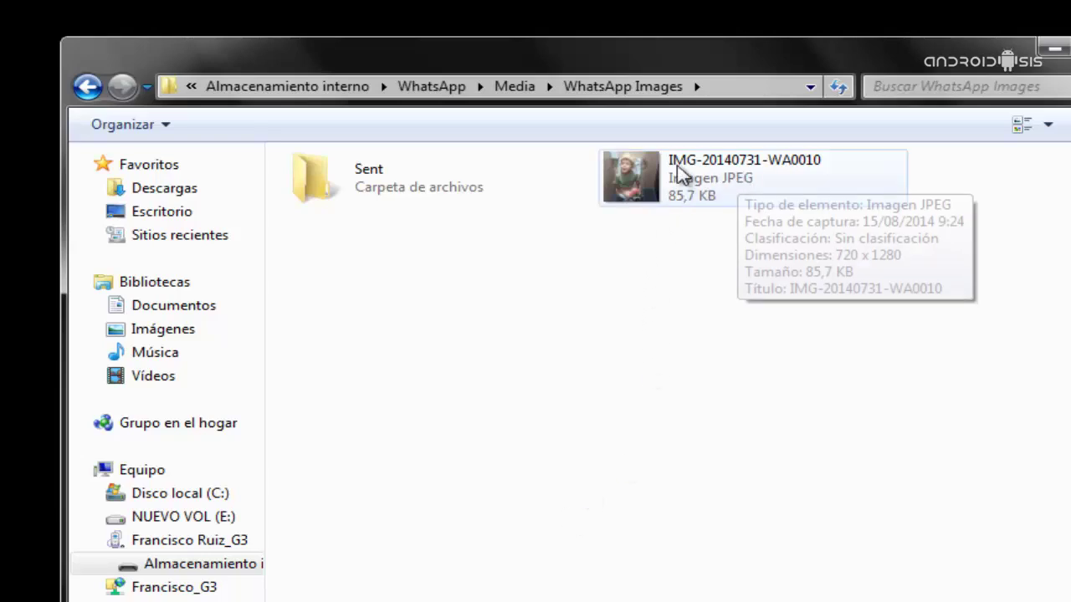
click(750, 183)
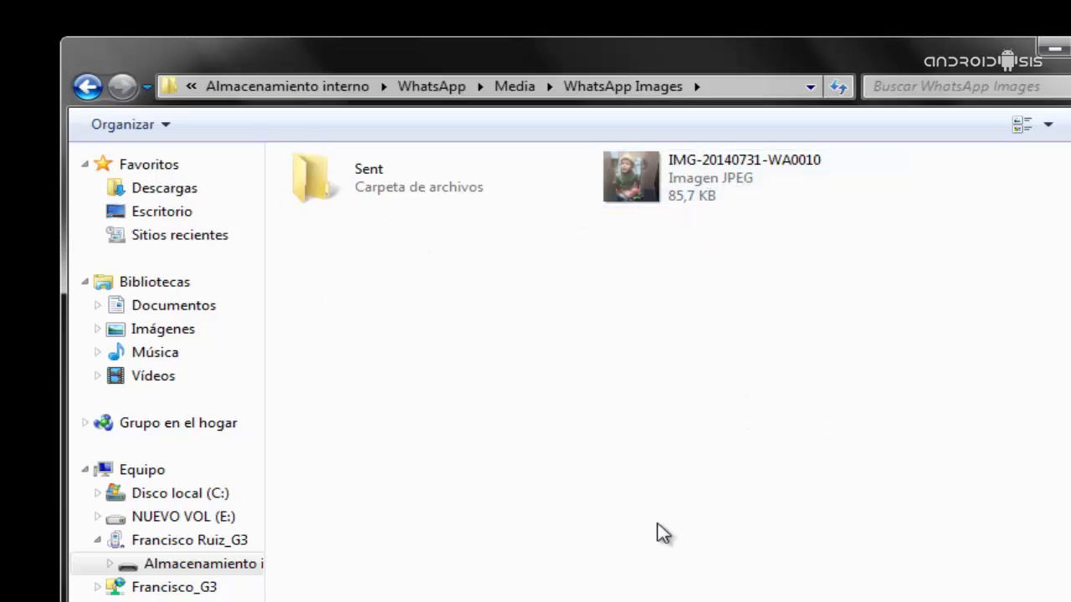
click(709, 186)
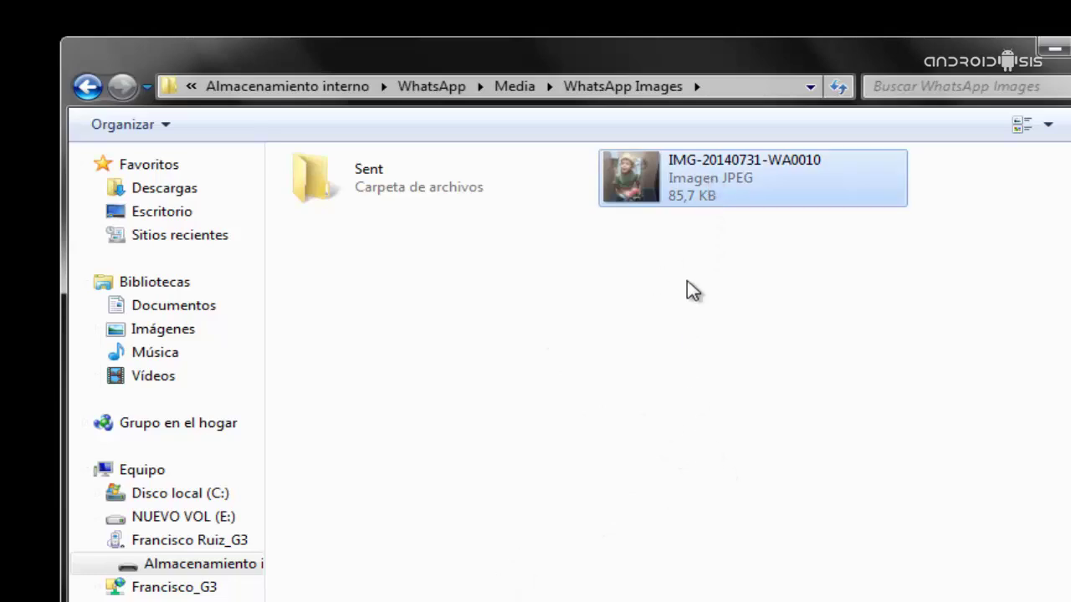
right_click(734, 178)
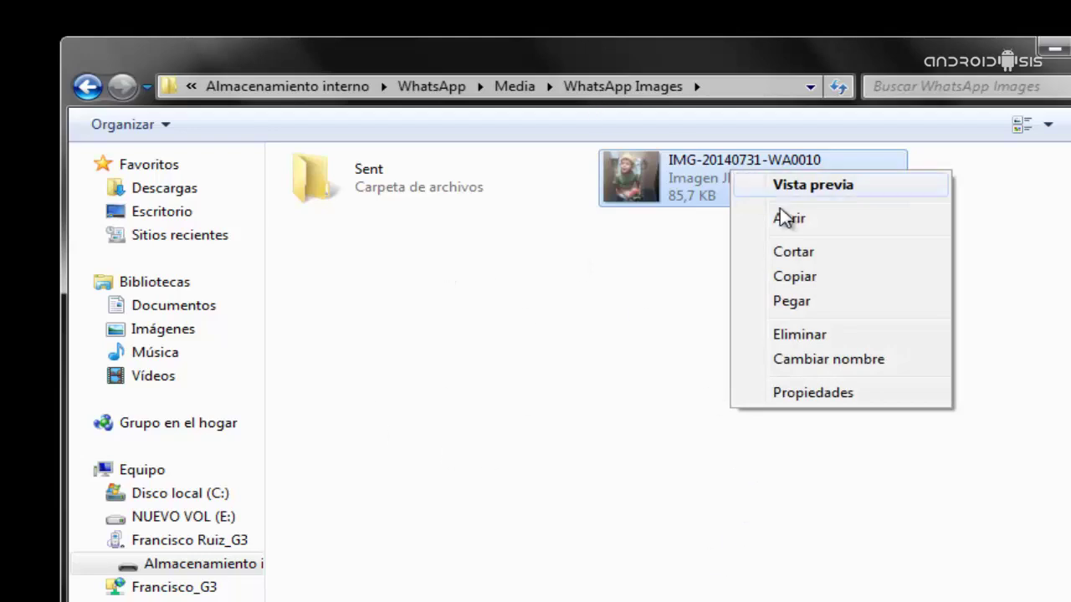
click(842, 341)
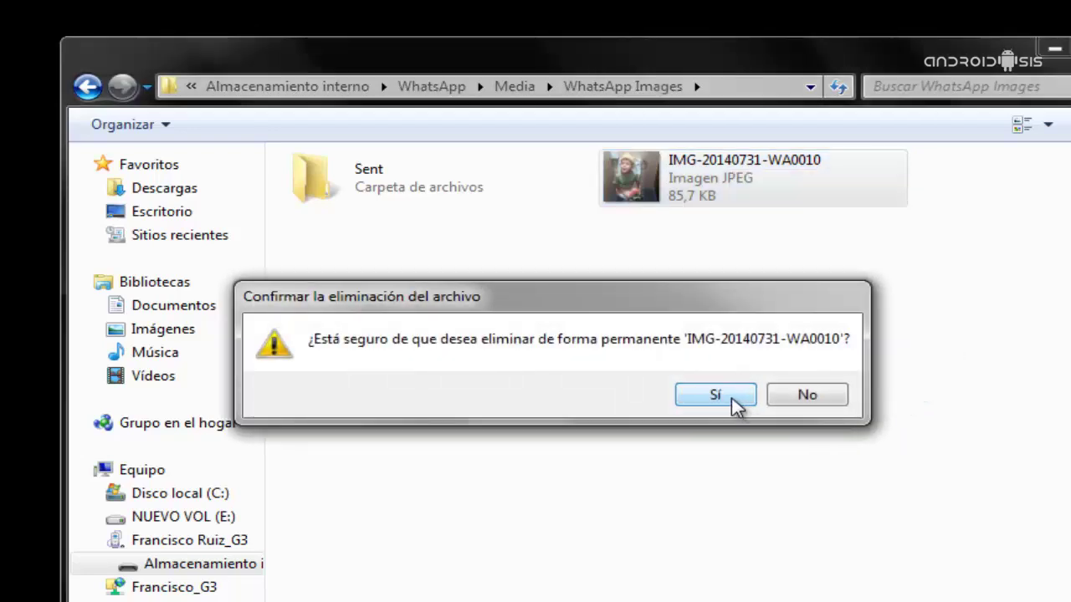
click(716, 396)
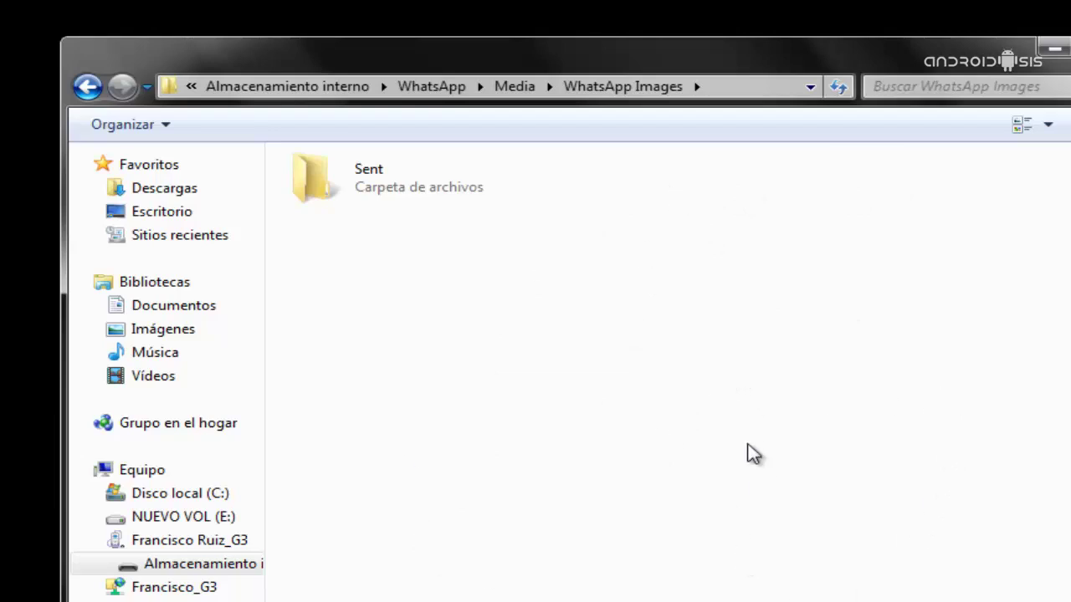
Step: Permanently delete the three JPEG images in the Sent subfolder, keeping the NOMEDIA file
double_click(362, 195)
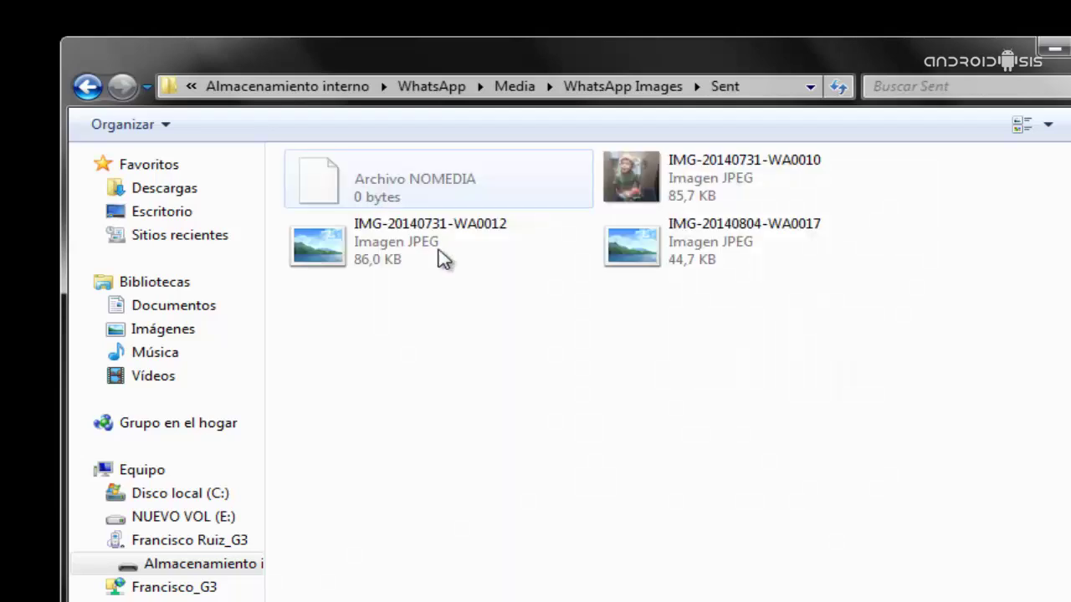
click(373, 262)
ctrl+click(643, 247)
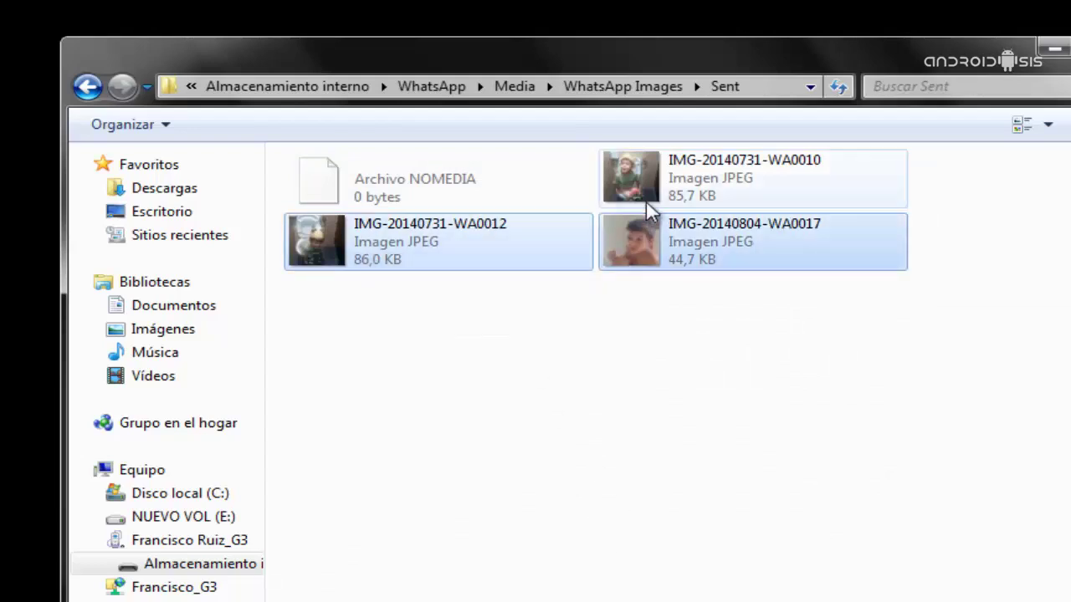
ctrl+click(644, 182)
right_click(643, 179)
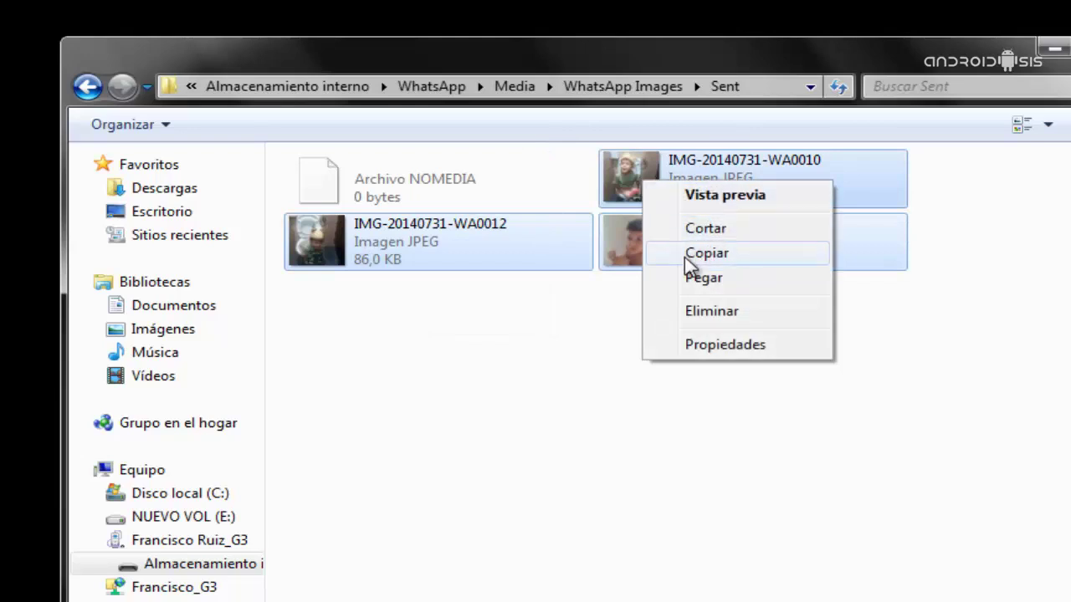
click(711, 311)
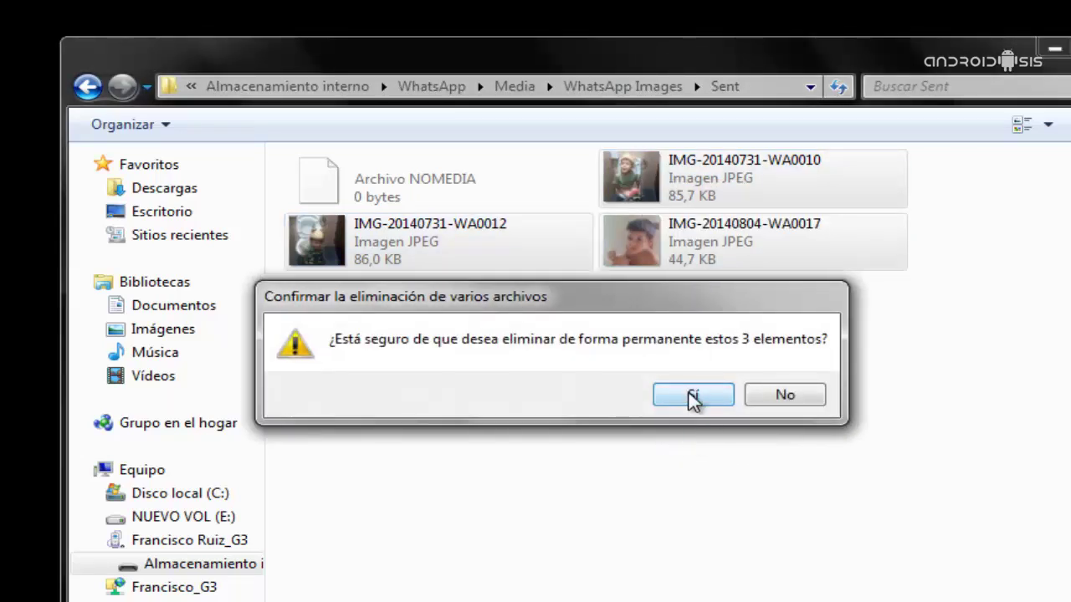
click(691, 395)
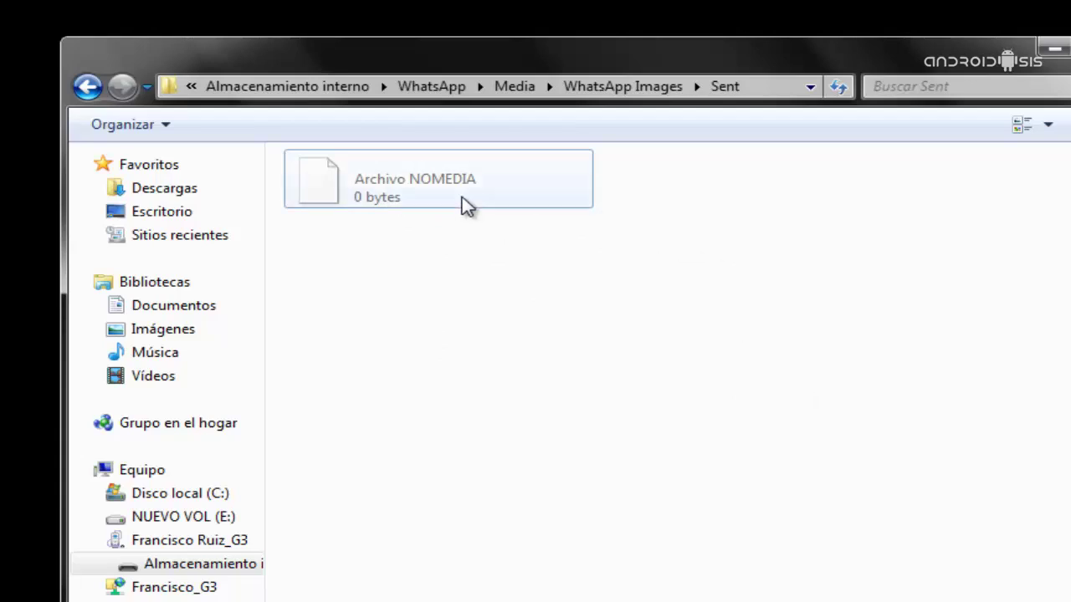
Step: Check the NOMEDIA file in the WhatsApp Images Sent folder and return to the Media folder
mouse_move(473, 198)
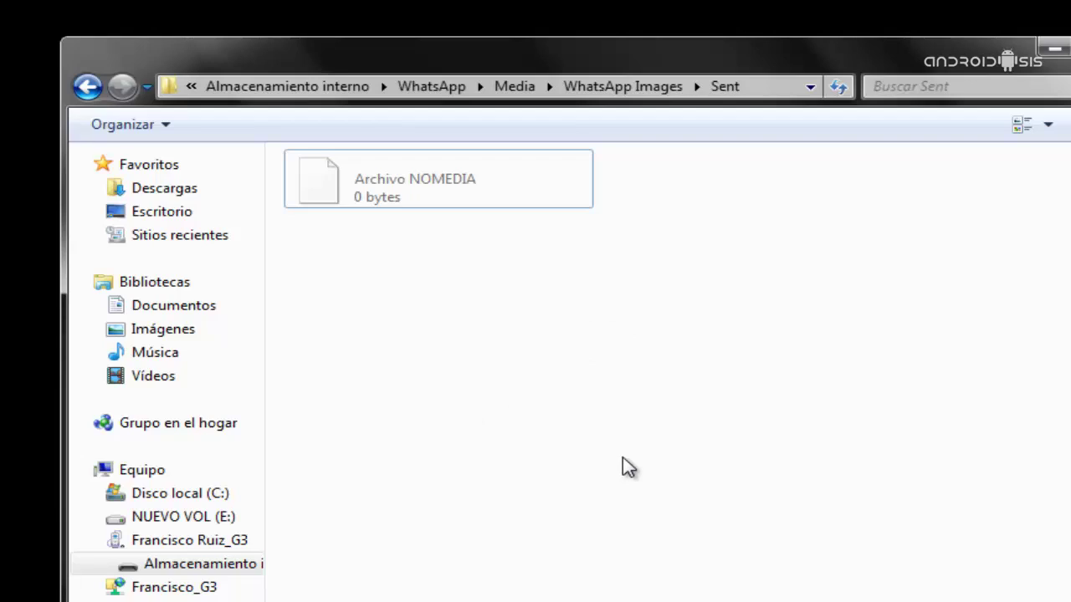
click(87, 86)
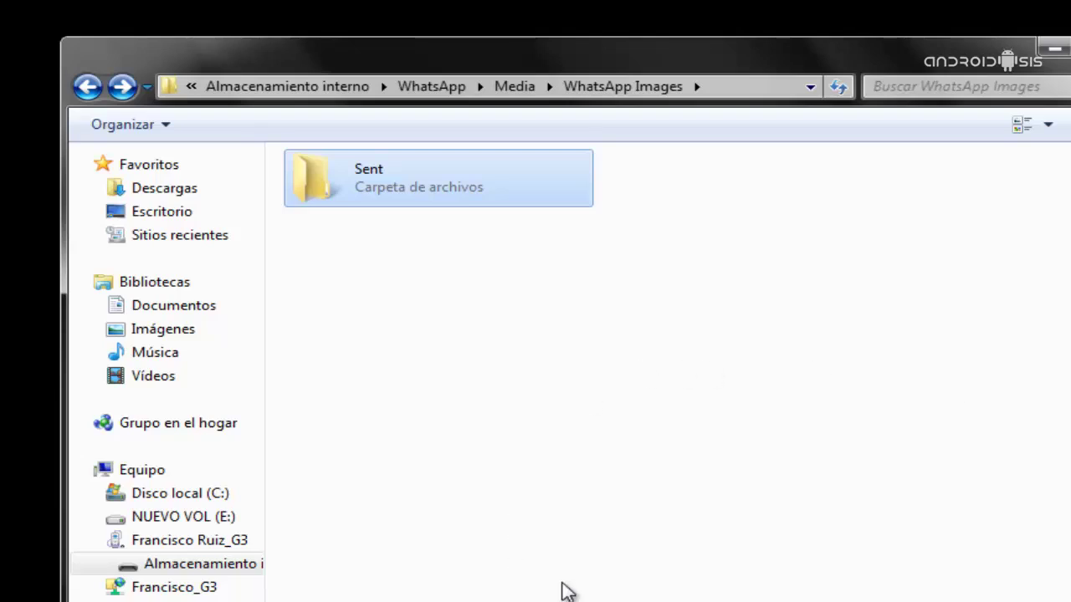
double_click(400, 197)
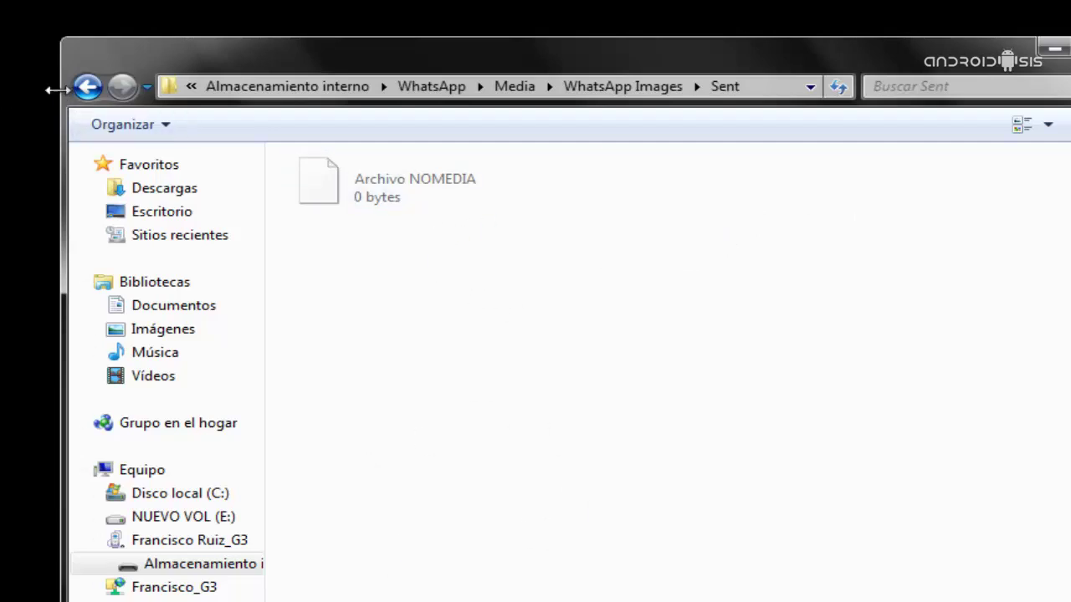
click(87, 87)
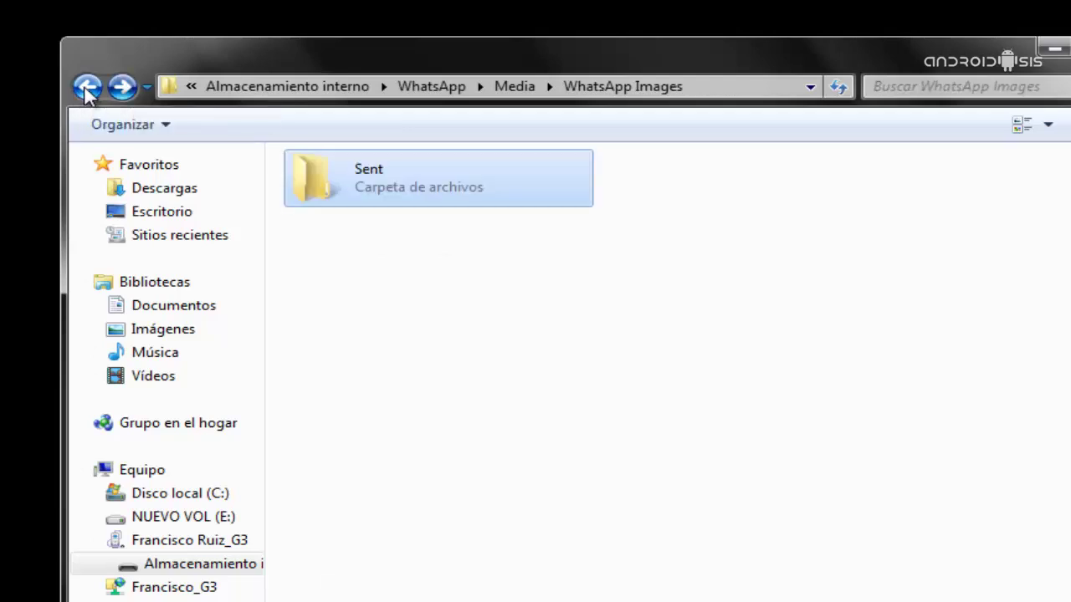
click(87, 87)
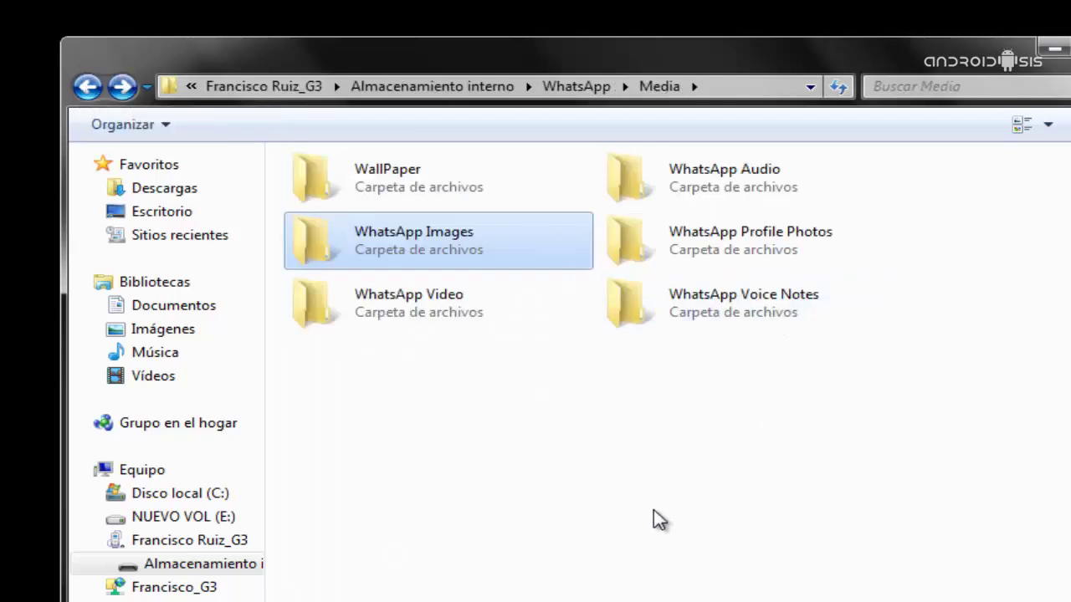
Step: Copy the NOMEDIA file from the Sent subfolder of the WhatsApp Audio folder
click(706, 199)
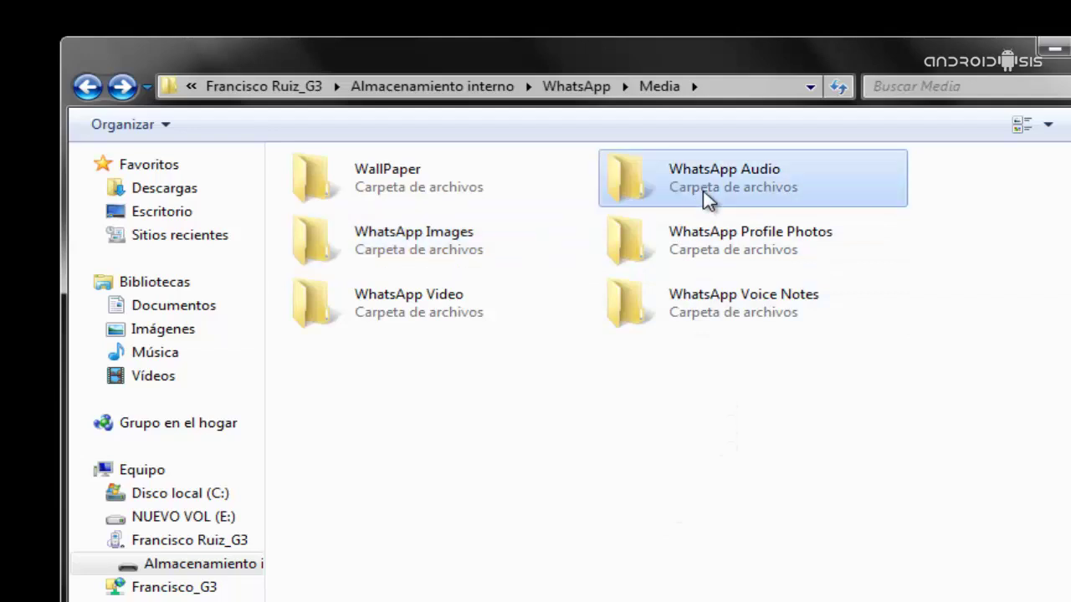
double_click(707, 199)
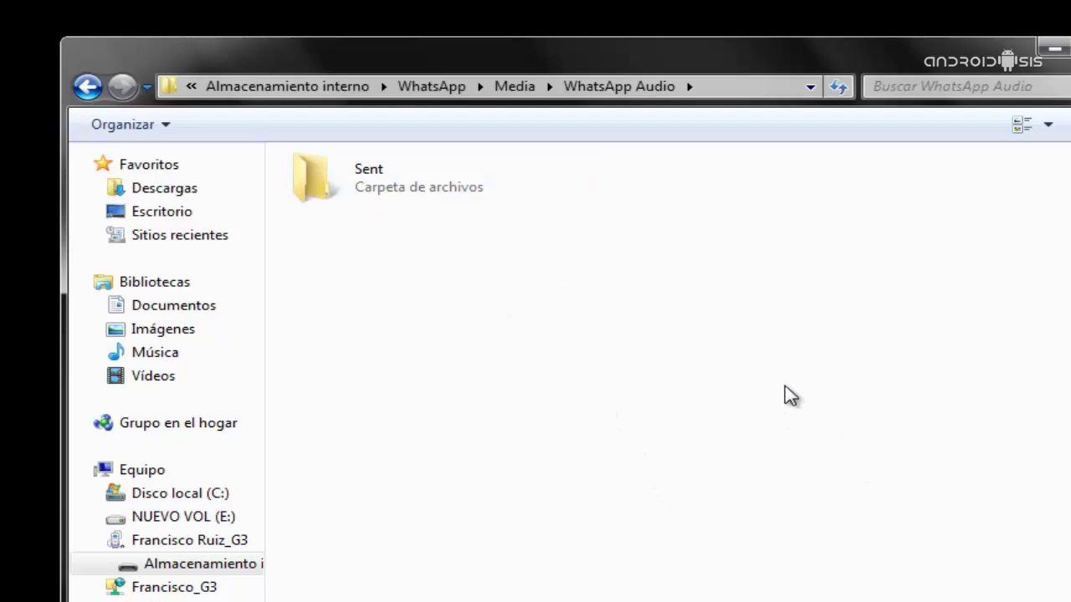
double_click(387, 201)
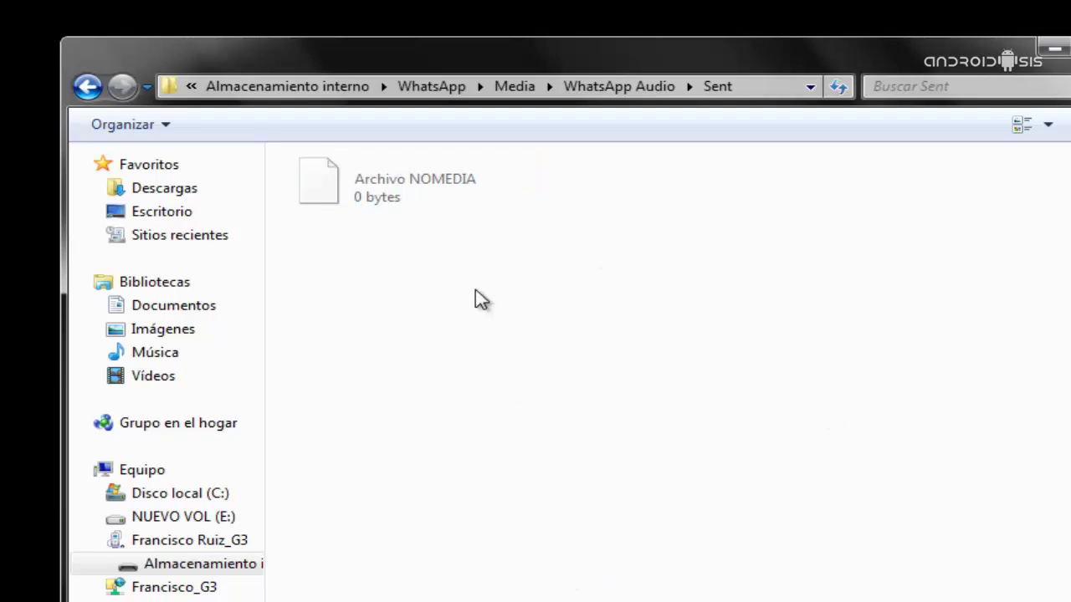
right_click(374, 192)
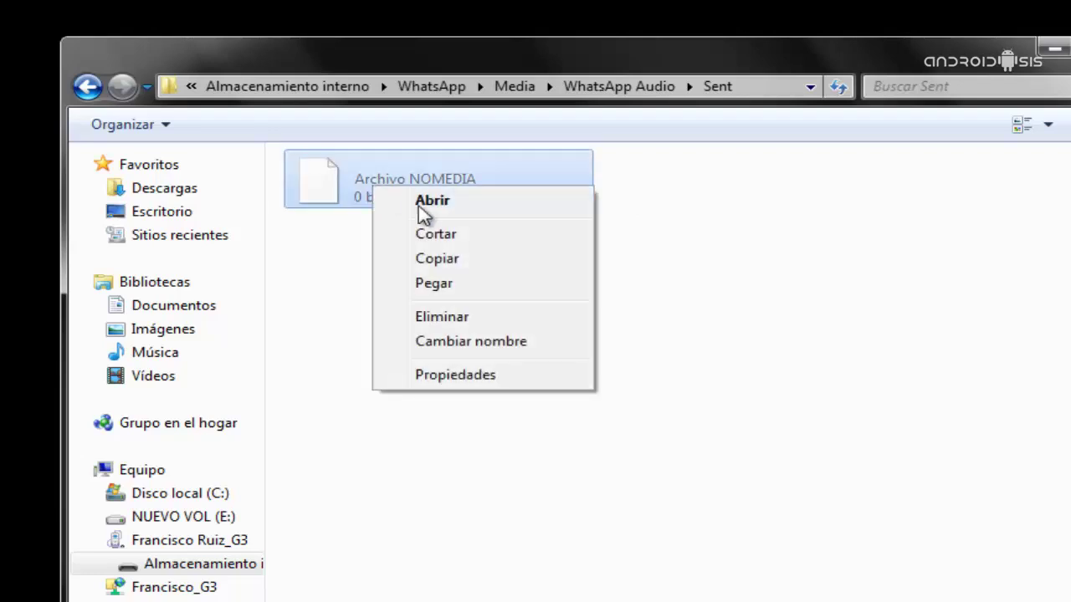
click(478, 263)
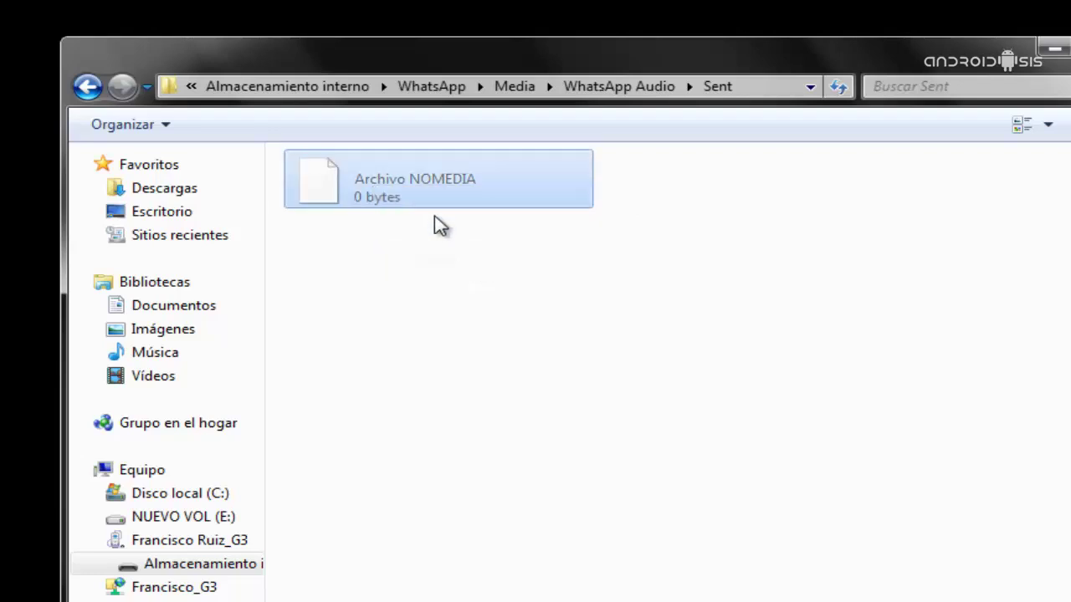
Step: Paste the copied NOMEDIA file into the parent WhatsApp Audio folder
click(88, 86)
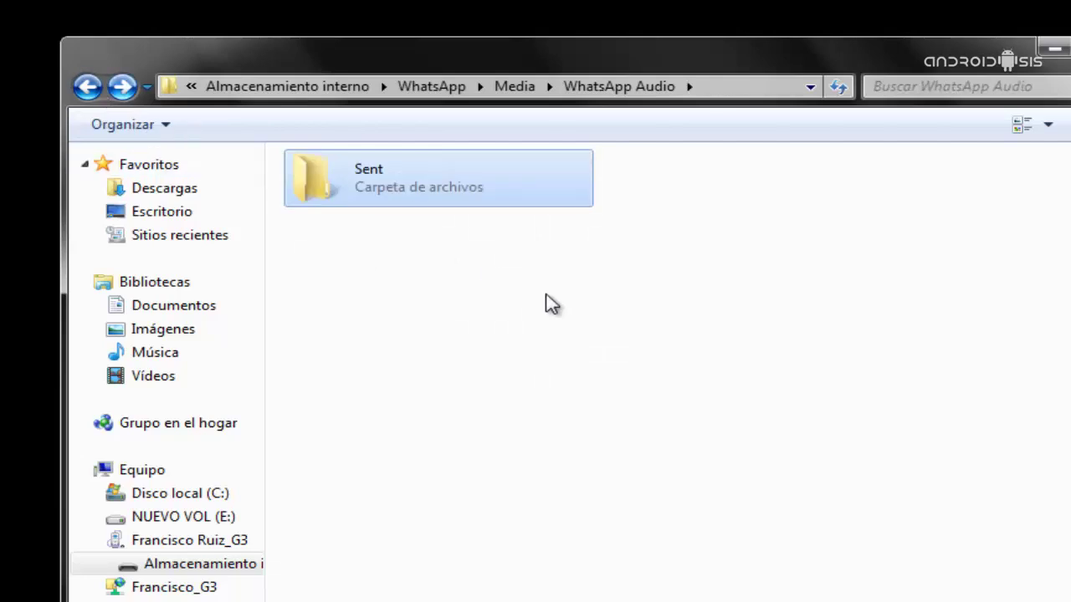
right_click(619, 337)
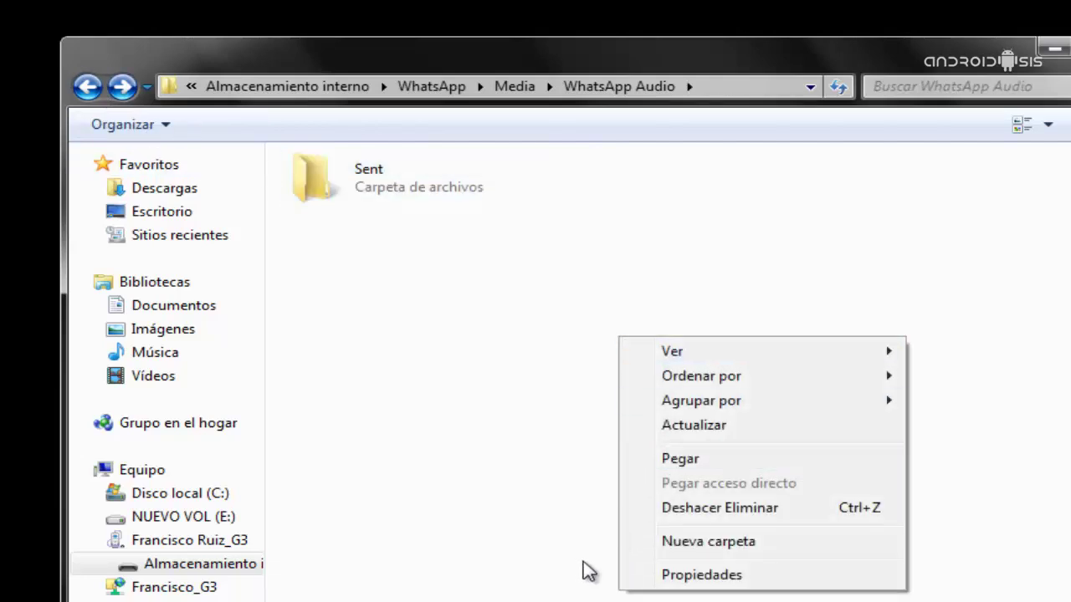
click(691, 460)
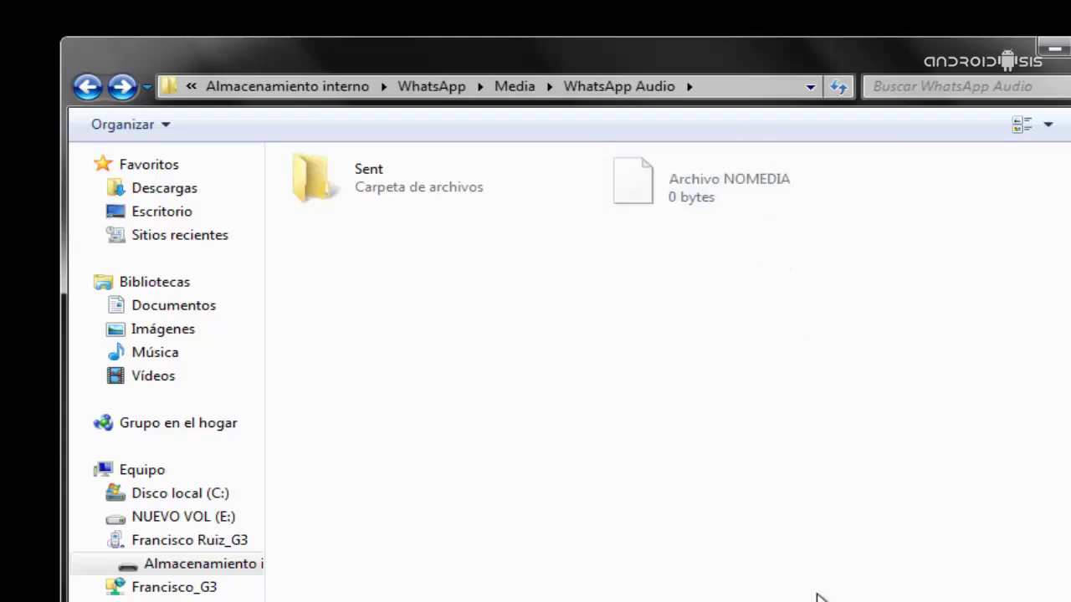
Step: Check the WhatsApp Voice Notes and WhatsApp Profile Photos folders for a NOMEDIA file, returning to the Media folder
click(87, 87)
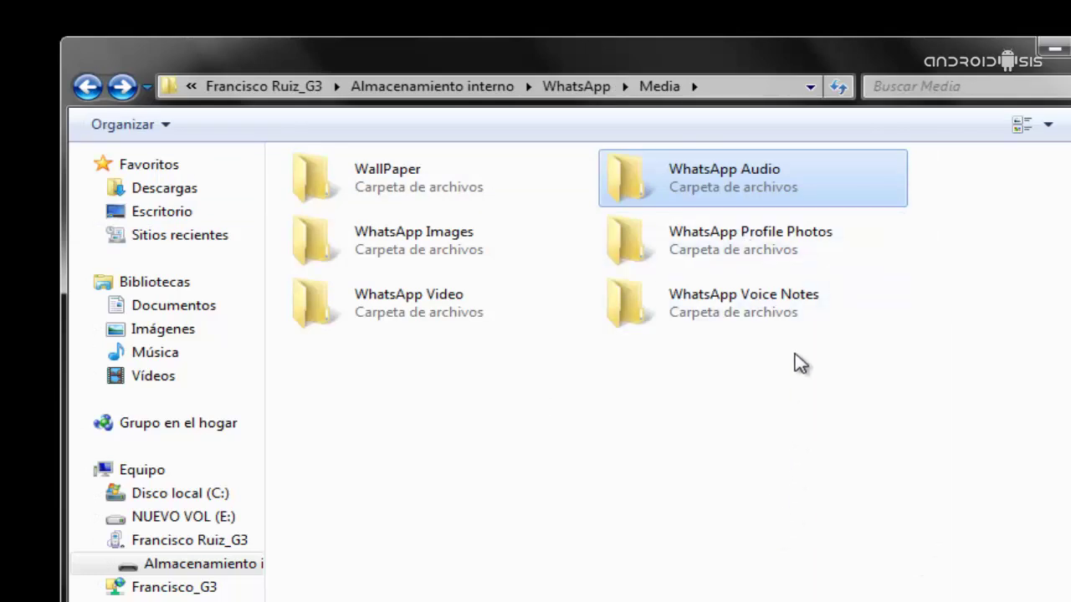
double_click(753, 317)
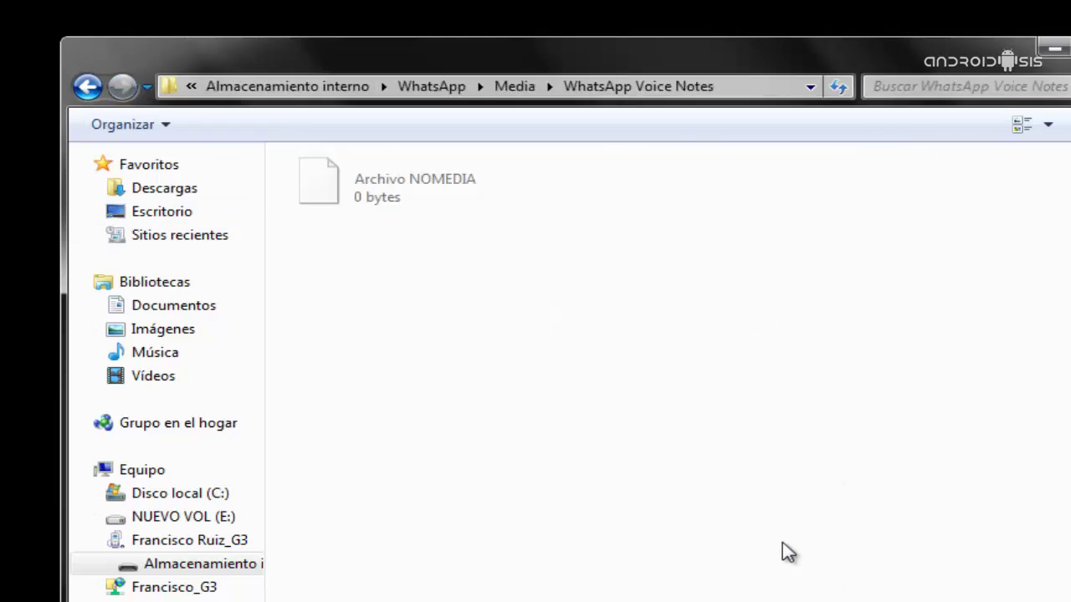
key(BackSpace)
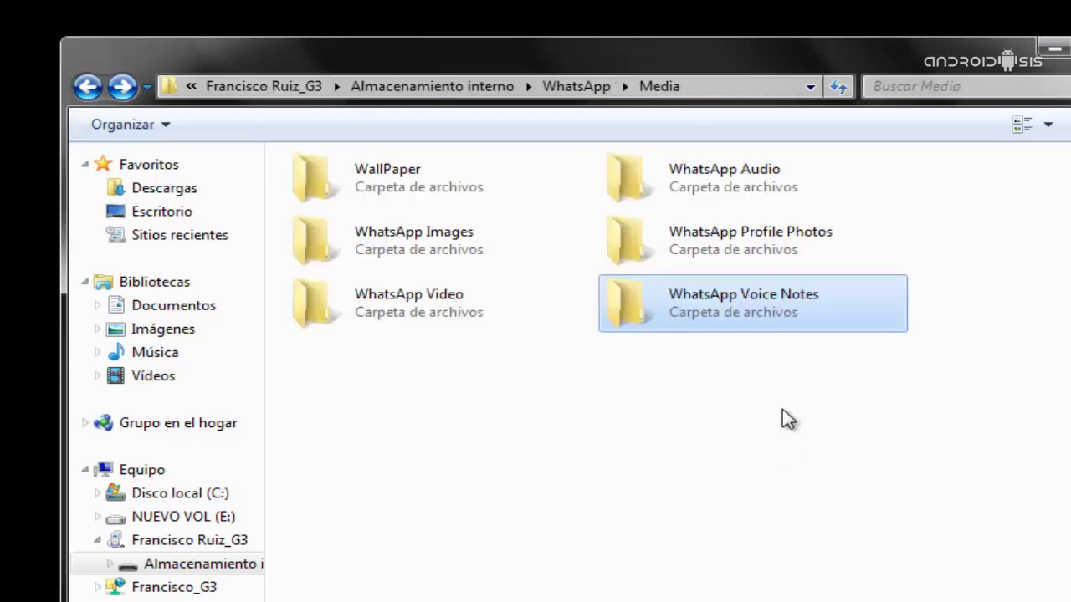
double_click(788, 249)
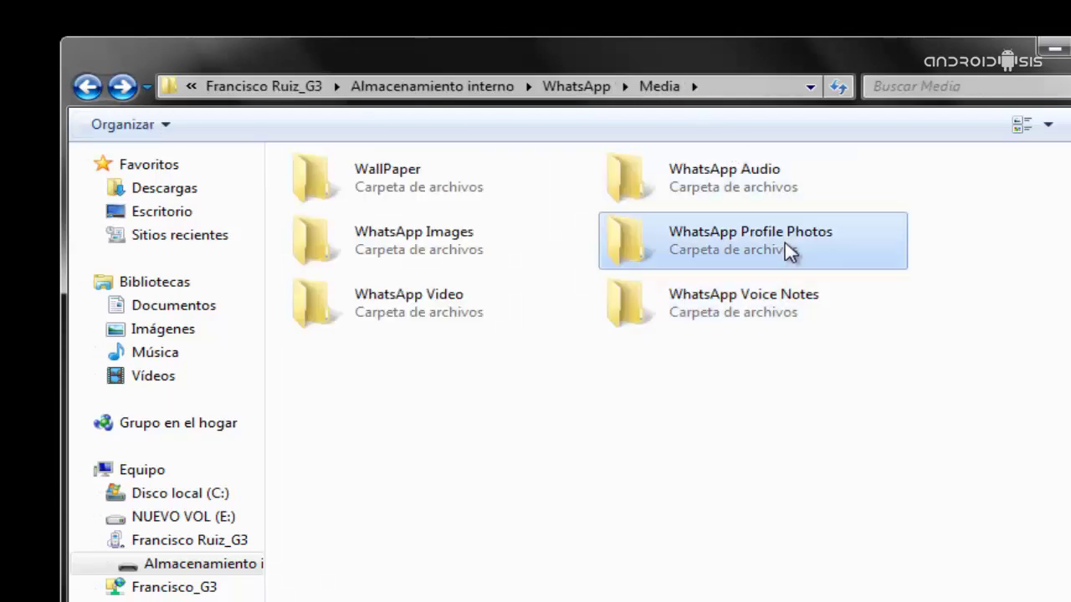
click(87, 87)
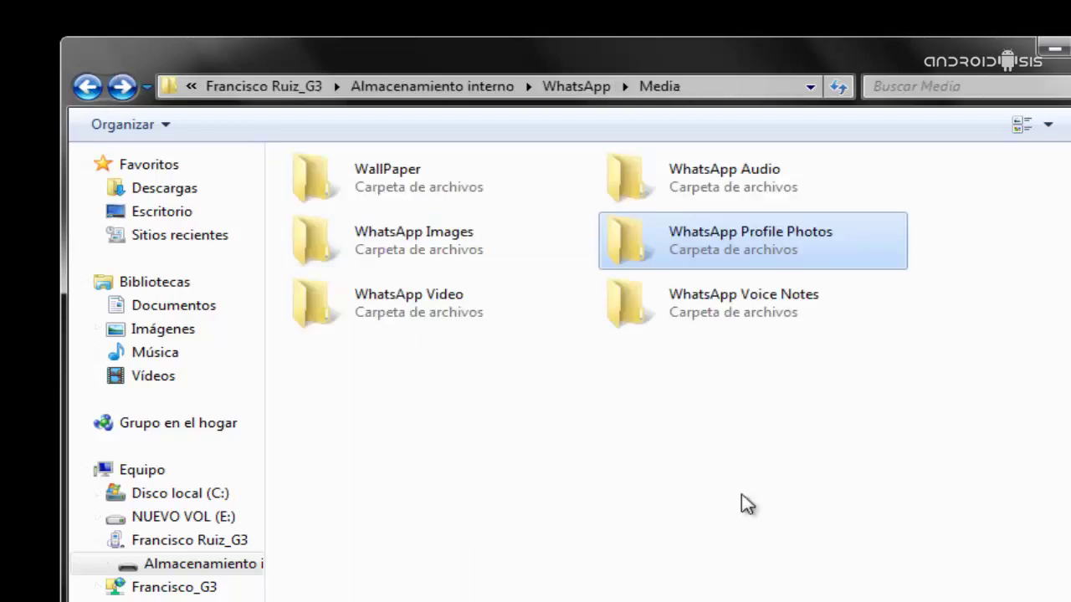
Step: Check the WhatsApp Video folder and its Sent subfolder for a NOMEDIA file and return to the Media folder
double_click(424, 314)
double_click(375, 189)
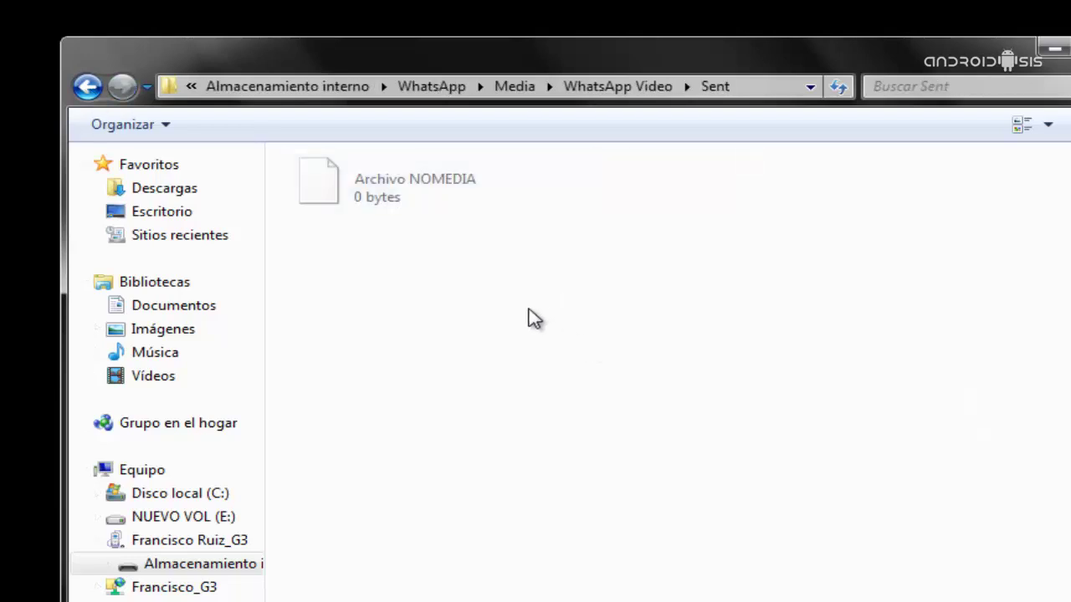
click(87, 87)
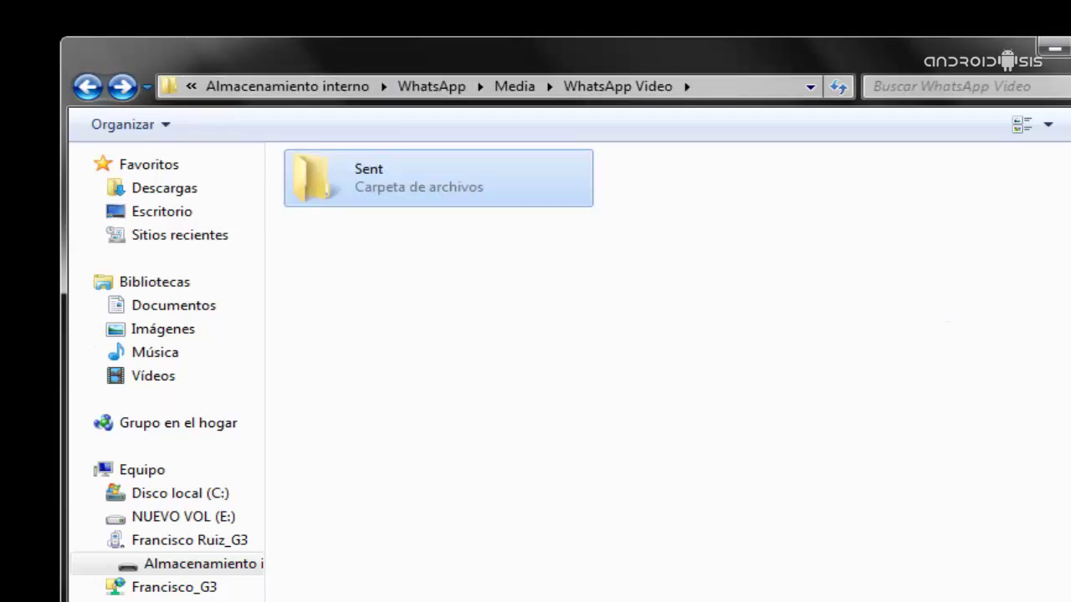
double_click(376, 186)
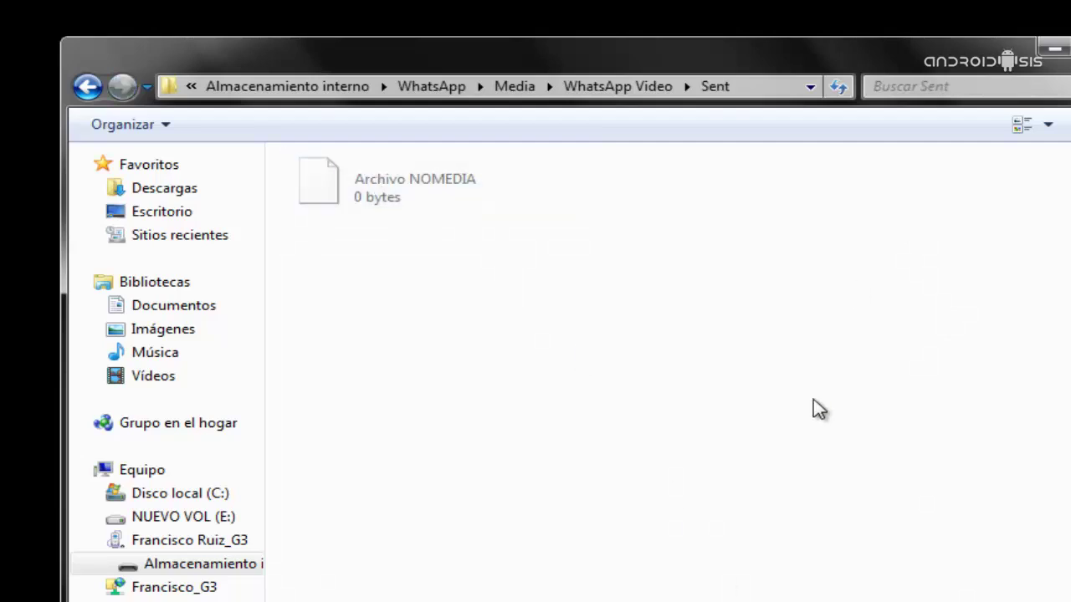
click(87, 87)
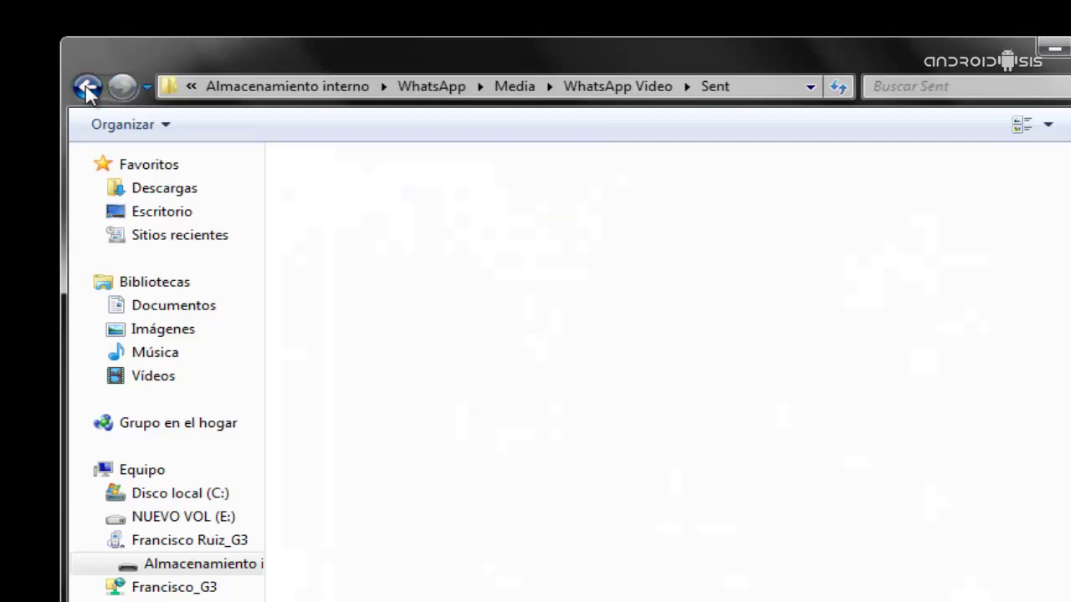
click(88, 88)
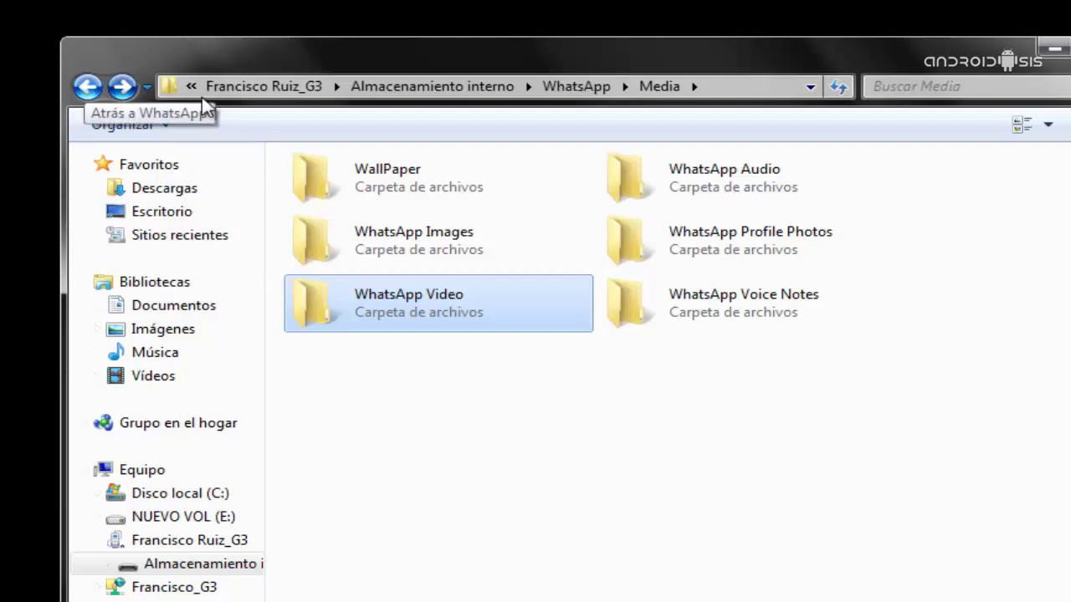
drag(972, 501, 341, 176)
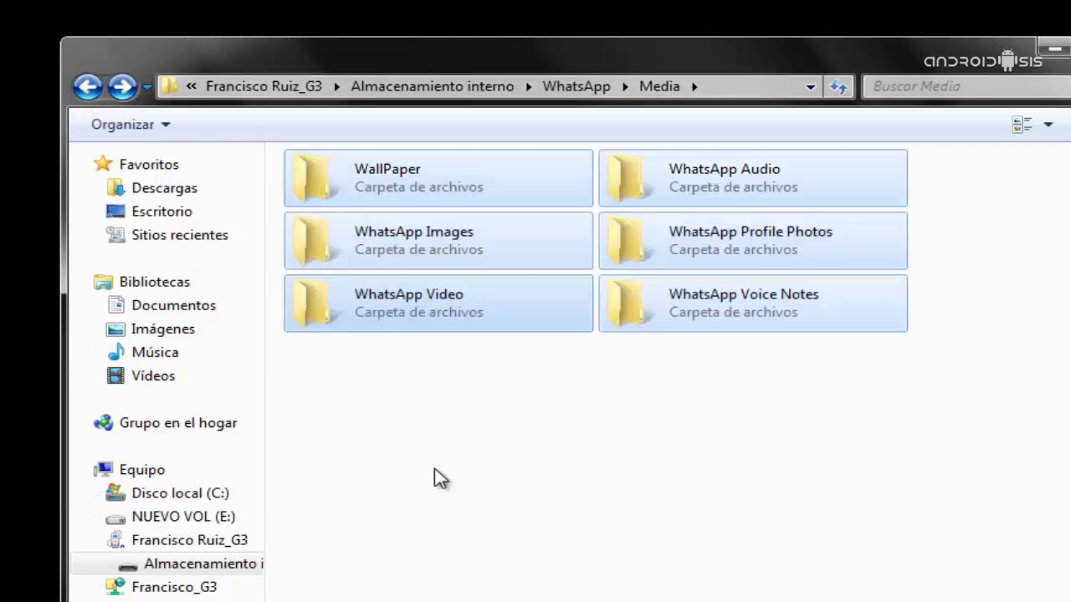
right_click(452, 266)
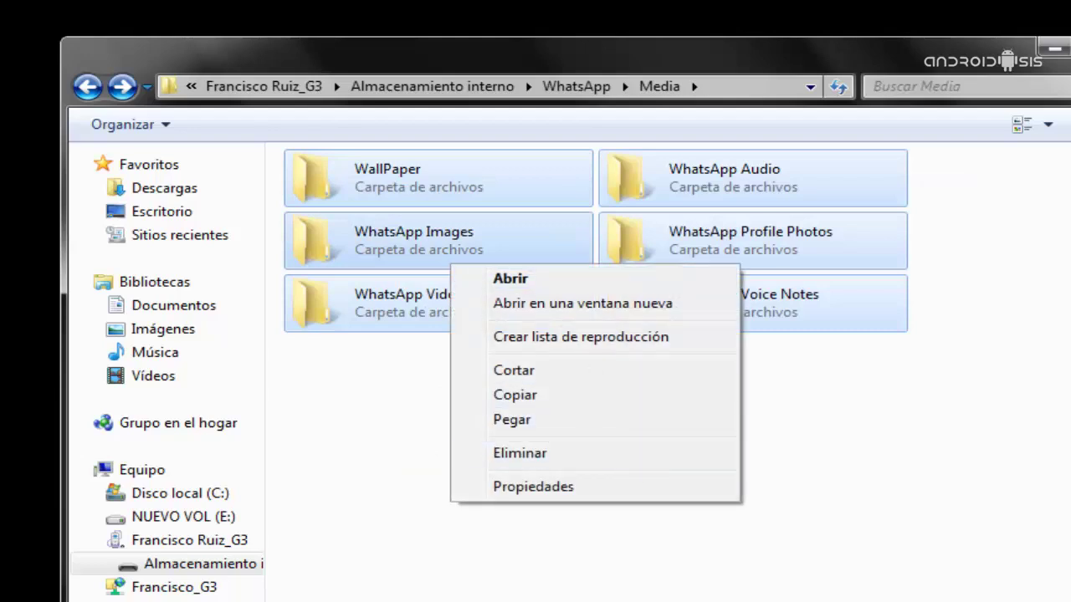
click(837, 418)
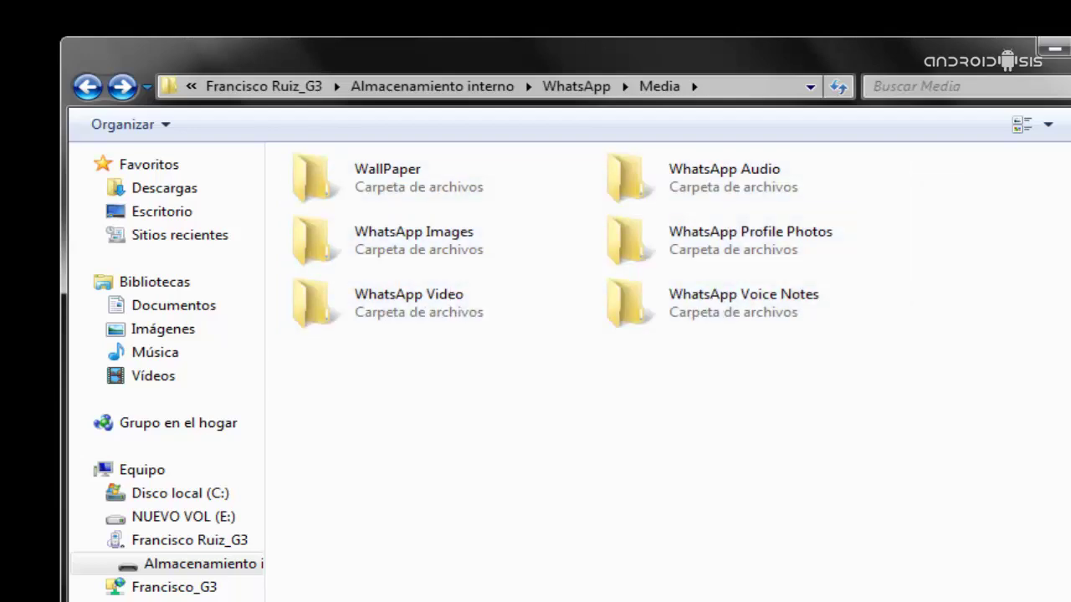
Step: Review the parent WhatsApp folder and the subfolders of its Media folder, ending in the WhatsApp folder
click(88, 90)
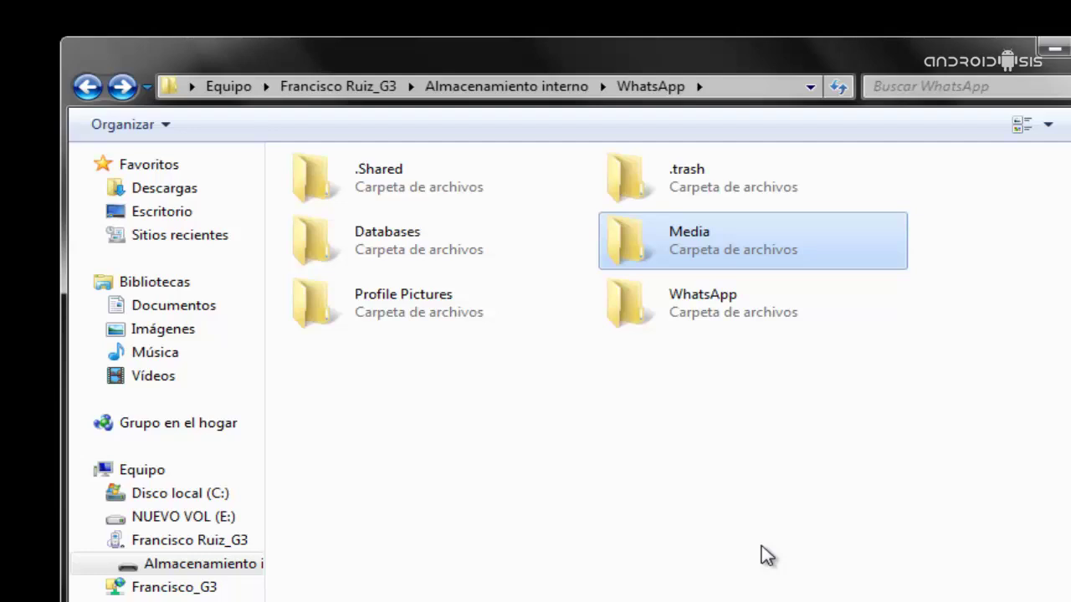
double_click(719, 253)
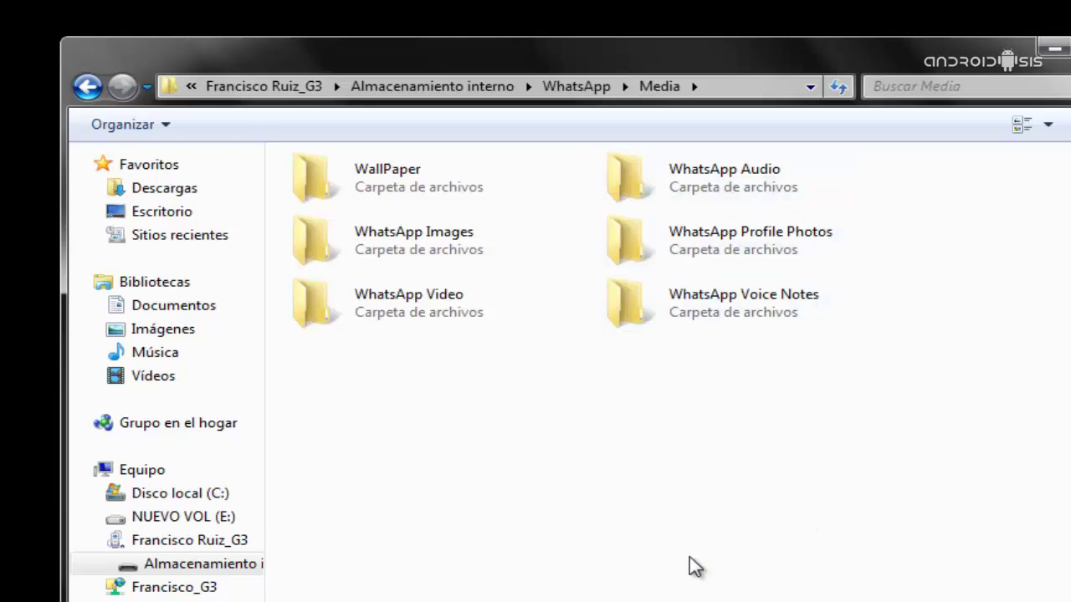
click(87, 87)
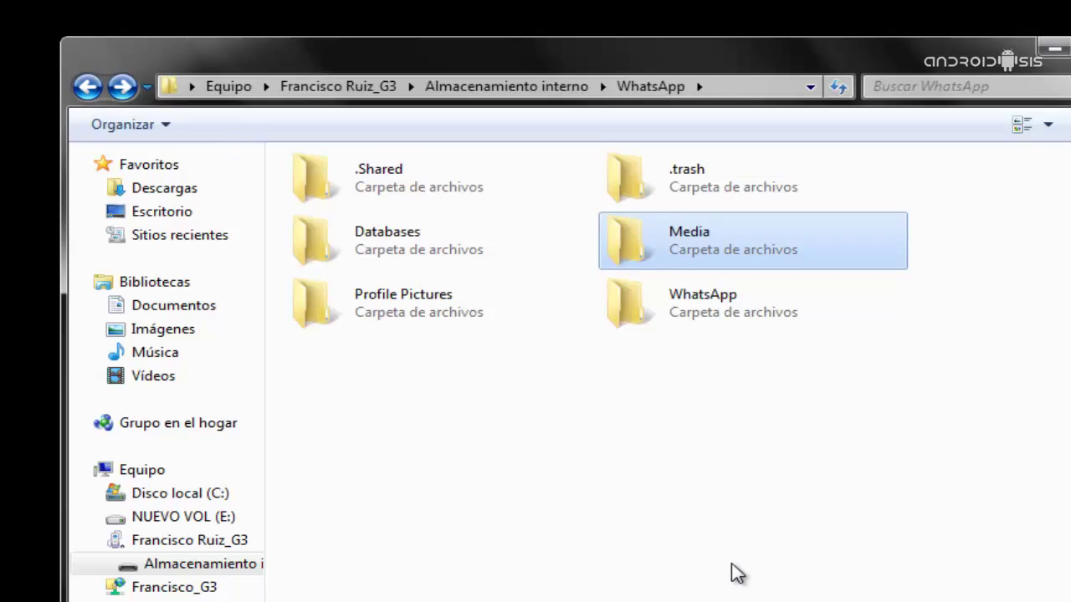
click(735, 573)
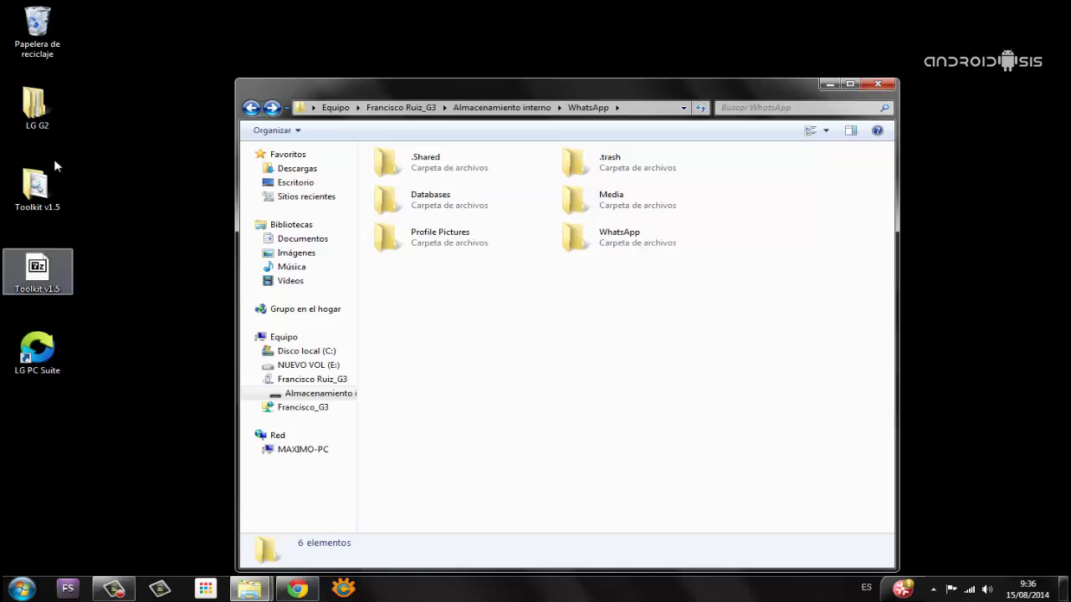
Step: View the Copia seguridad carpetas G2 backup folder inside the desktop's LG G2 folder and close its window
double_click(37, 107)
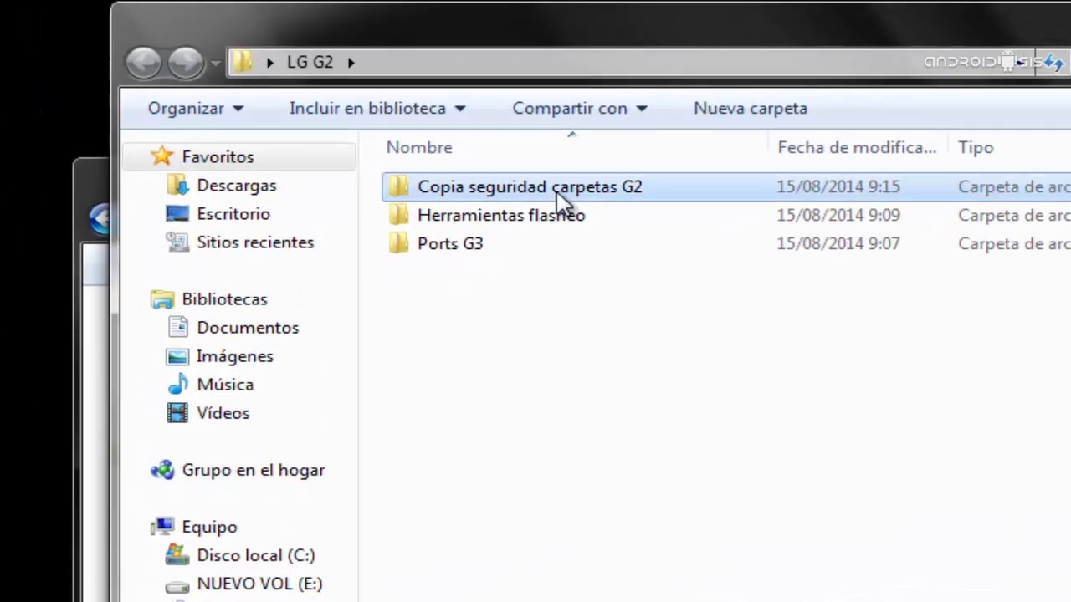
double_click(474, 94)
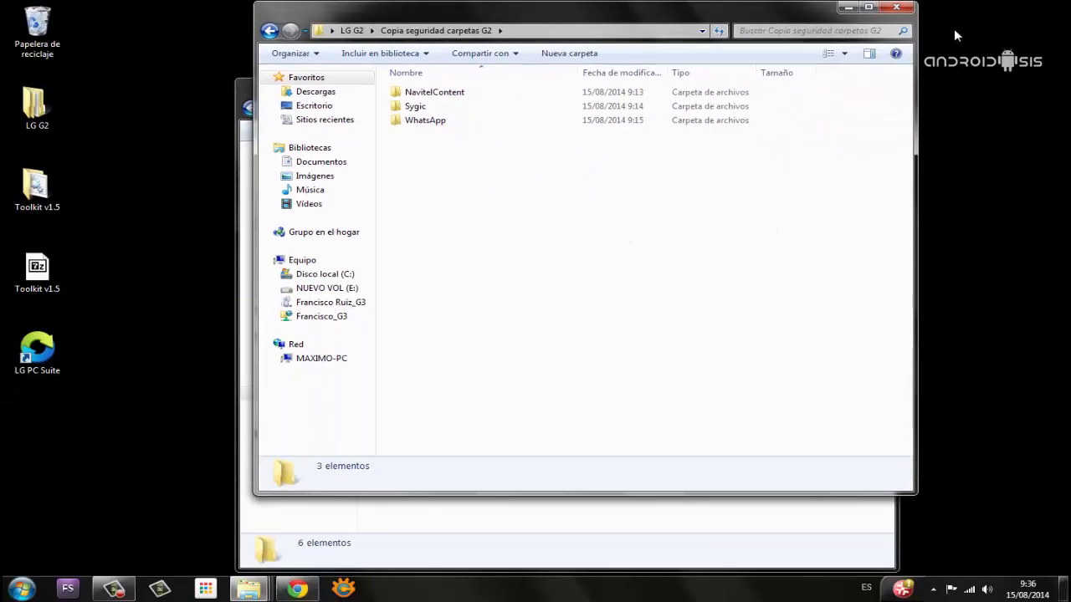
click(902, 10)
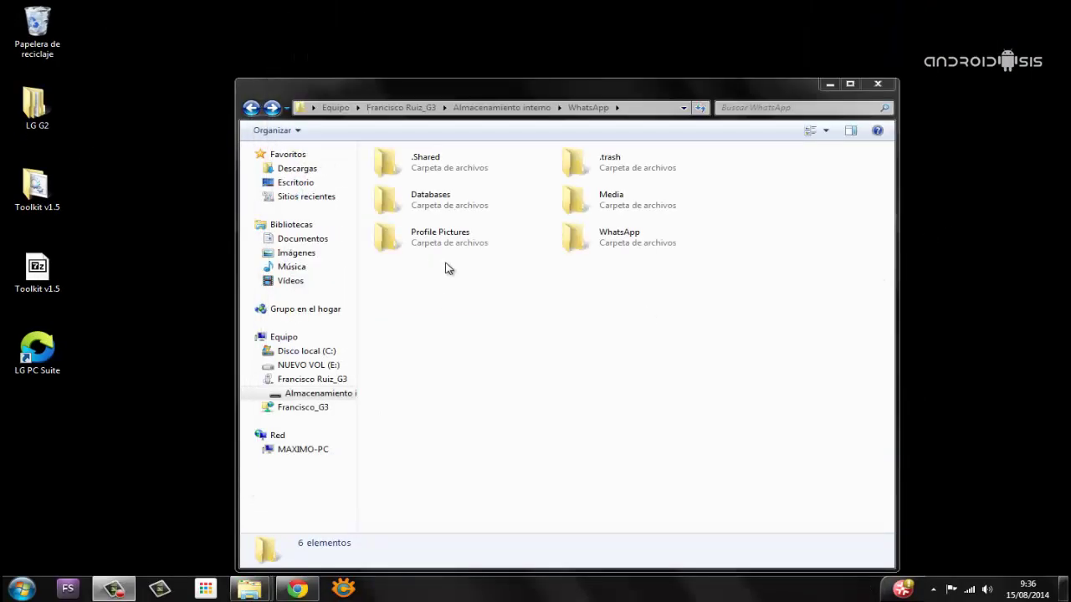
Step: Go back to the phone's internal storage, look through its folders and close the file window
click(250, 108)
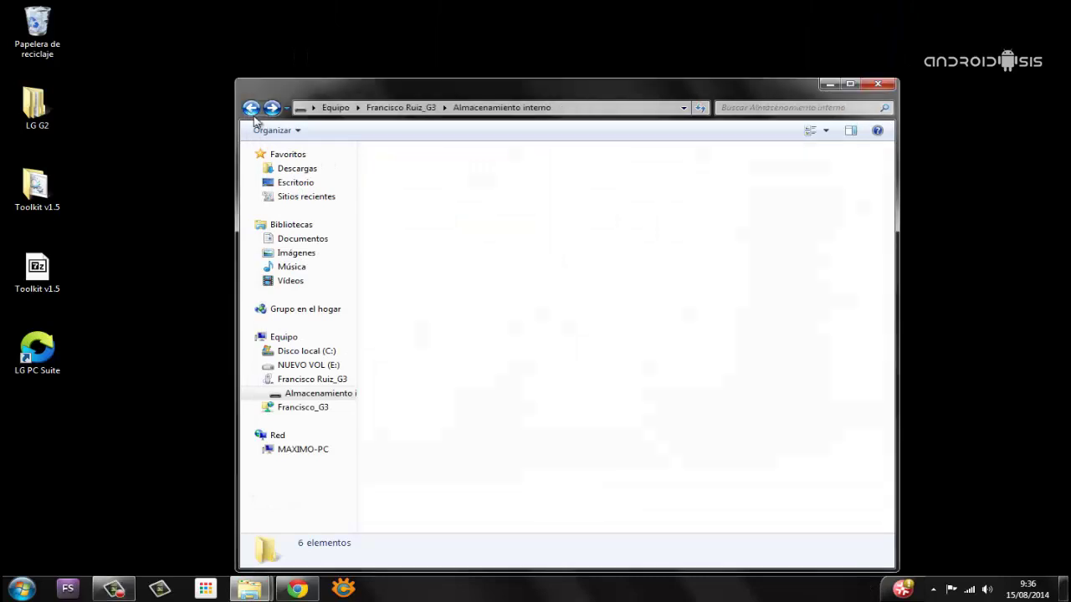
scroll(777, 385, down, 2)
scroll(776, 393, up, 5)
scroll(773, 394, down, 5)
scroll(773, 395, up, 8)
scroll(773, 397, down, 4)
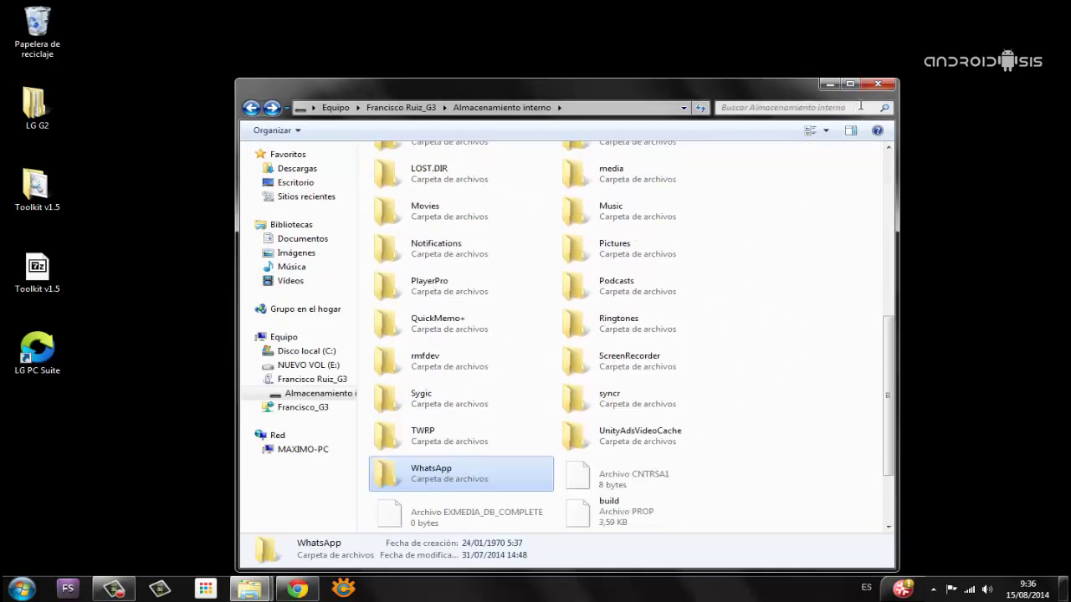
click(876, 84)
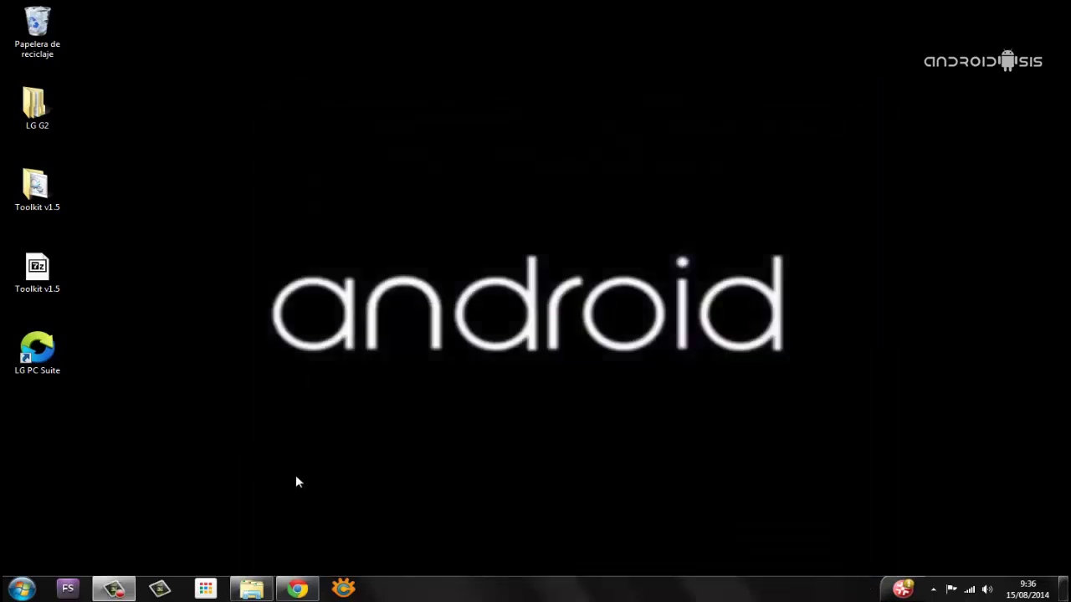